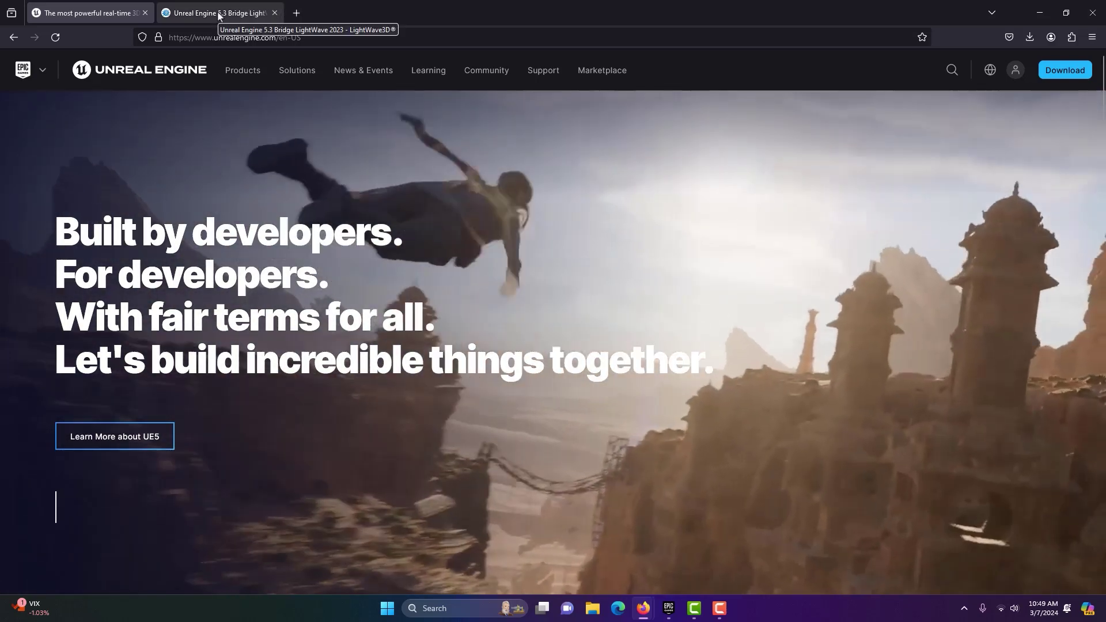
{"action": "left_click", "coordinate": [216, 16]}
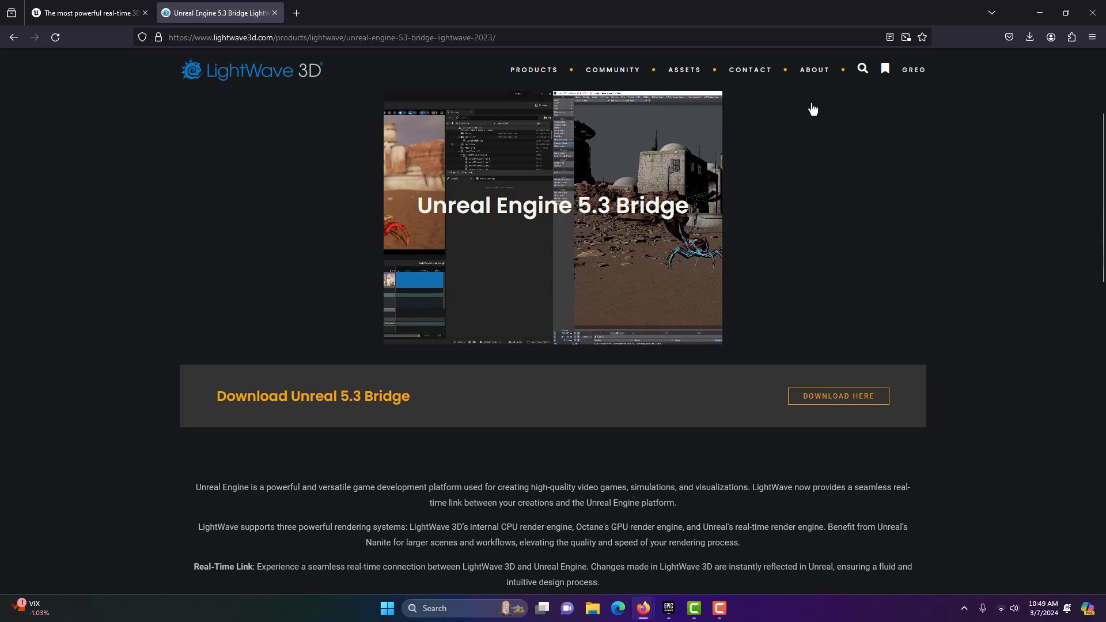
{"action": "mouse_move", "coordinate": [826, 65]}
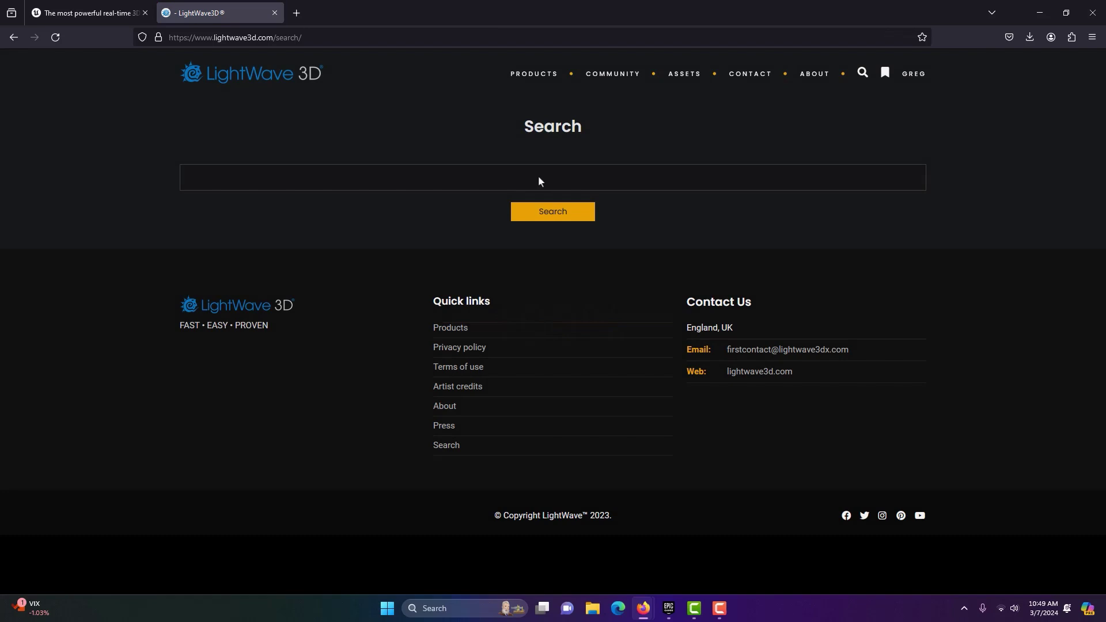
{"action": "type", "text": "unr"}
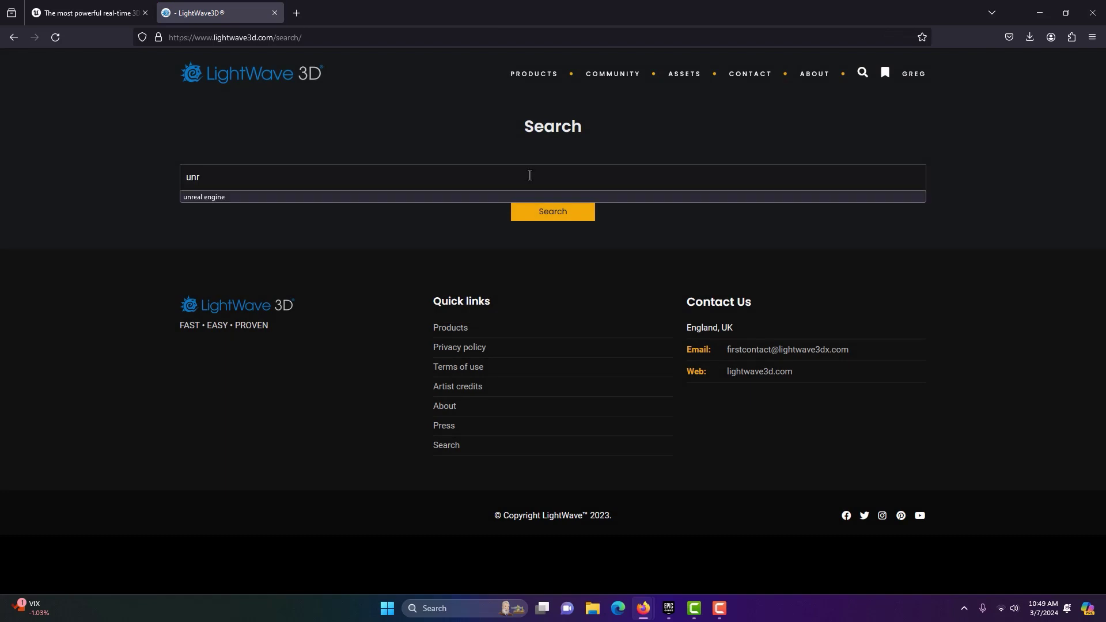
{"action": "left_click", "coordinate": [566, 212]}
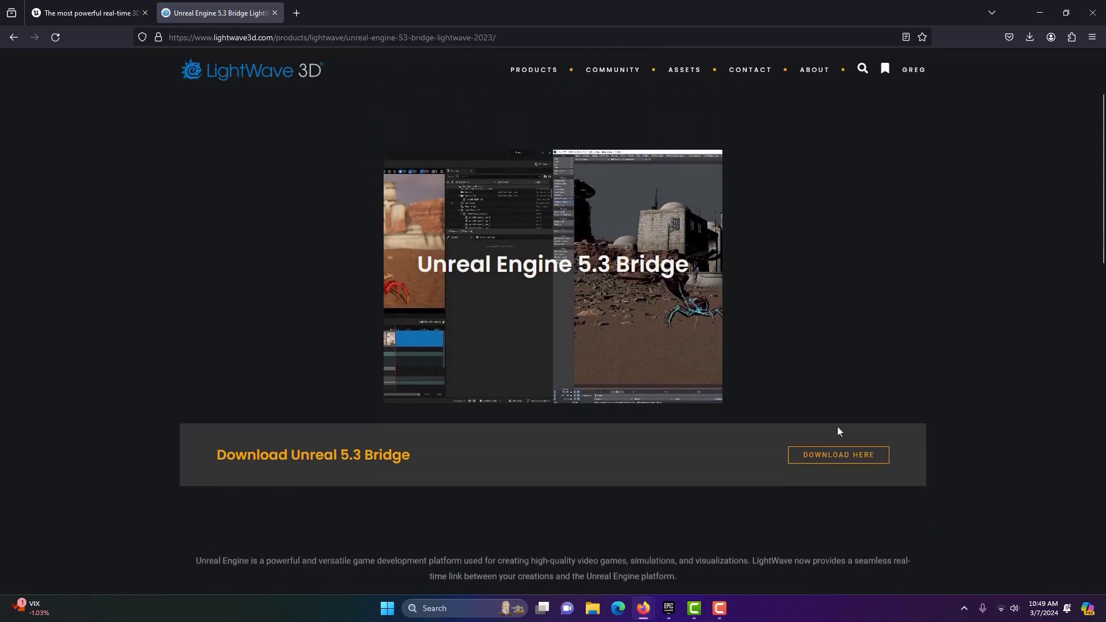
{"action": "left_click", "coordinate": [831, 458]}
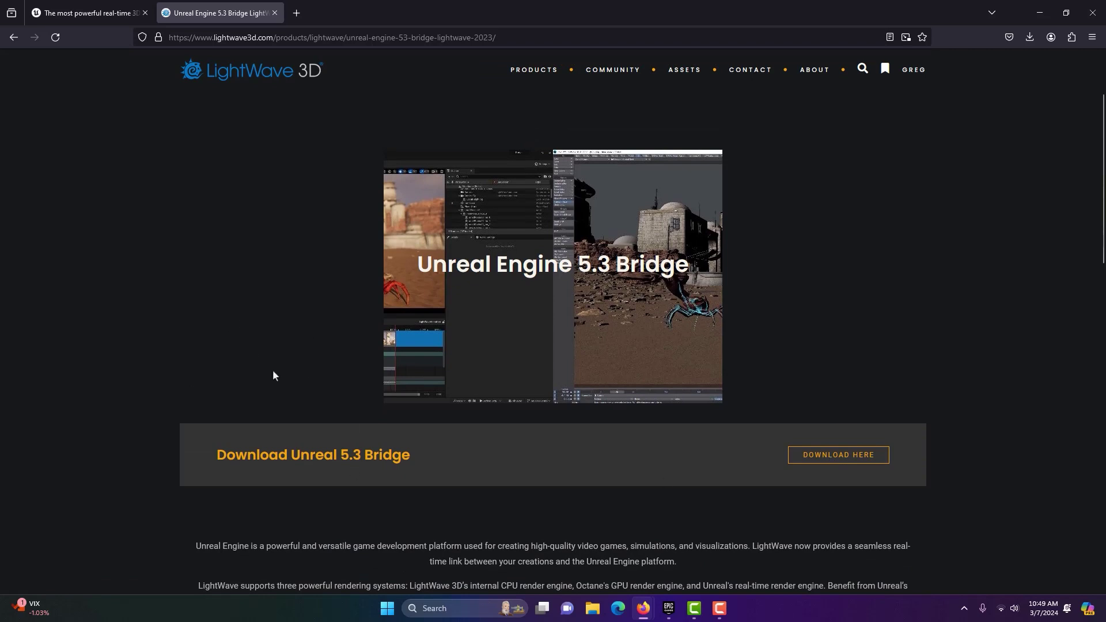
Open File Explorer to the Downloads folder that holds the LightWave bridge download.
{"action": "left_click", "coordinate": [594, 610]}
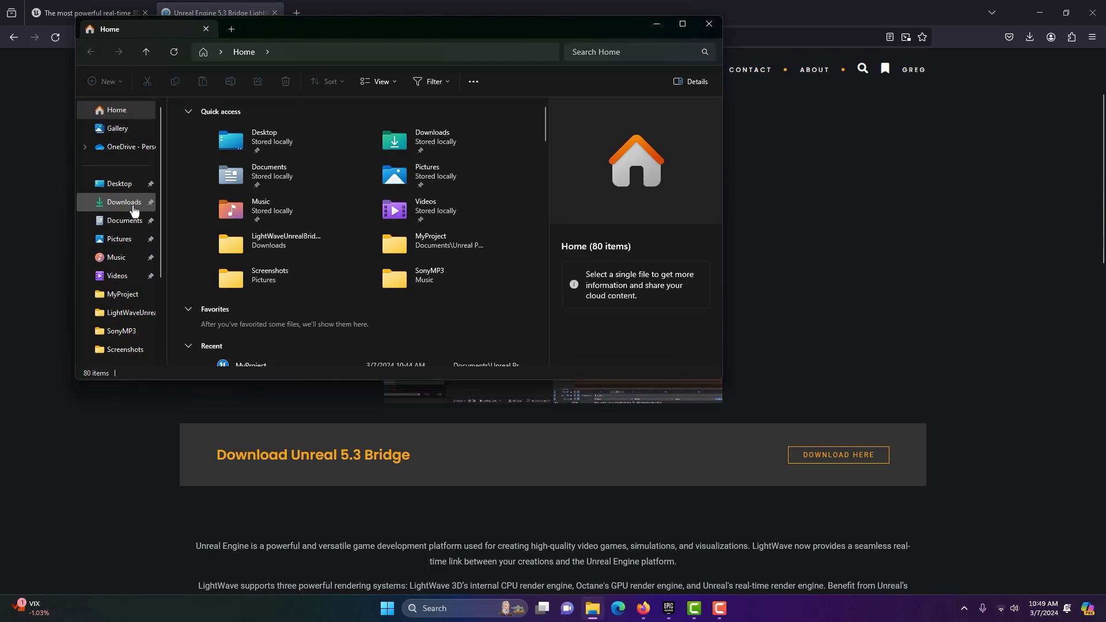
{"action": "left_click", "coordinate": [133, 209]}
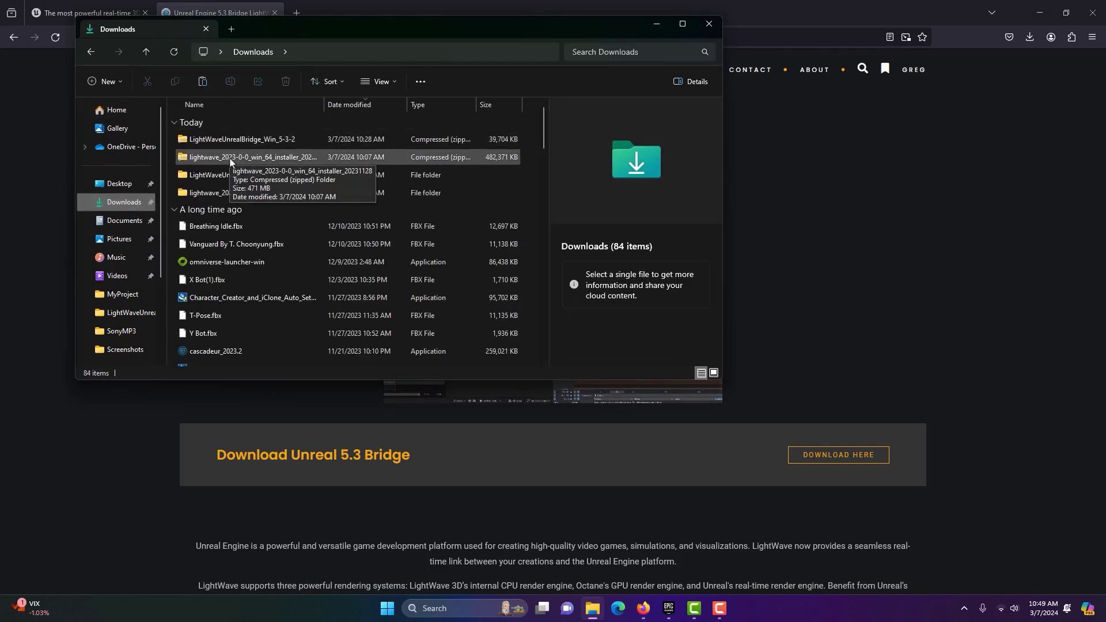
{"action": "right_click", "coordinate": [230, 140]}
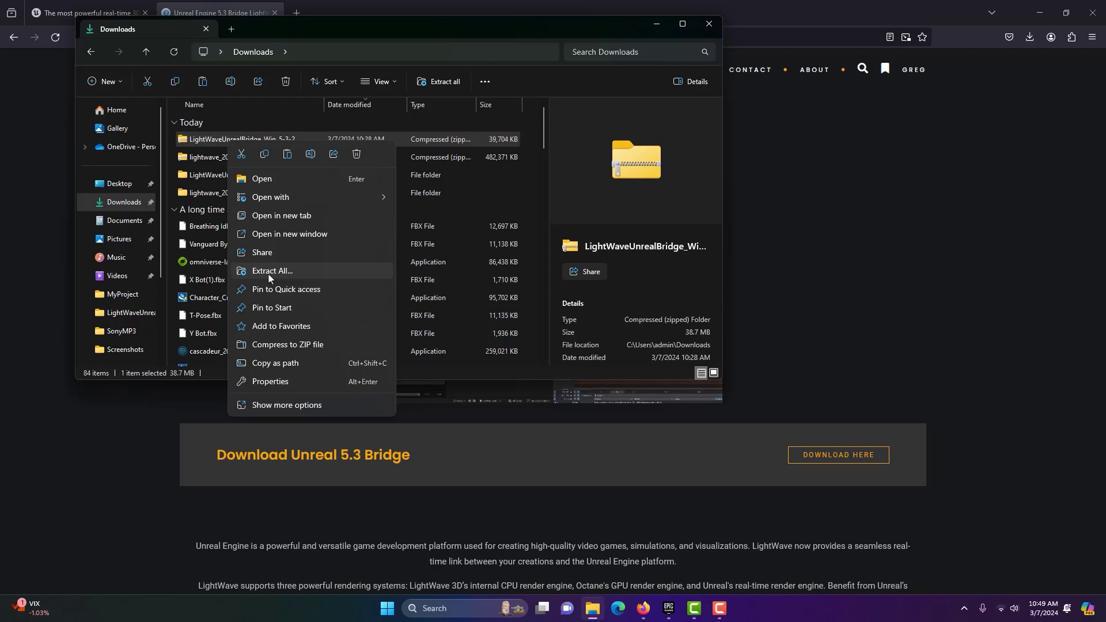
{"action": "left_click", "coordinate": [41, 136]}
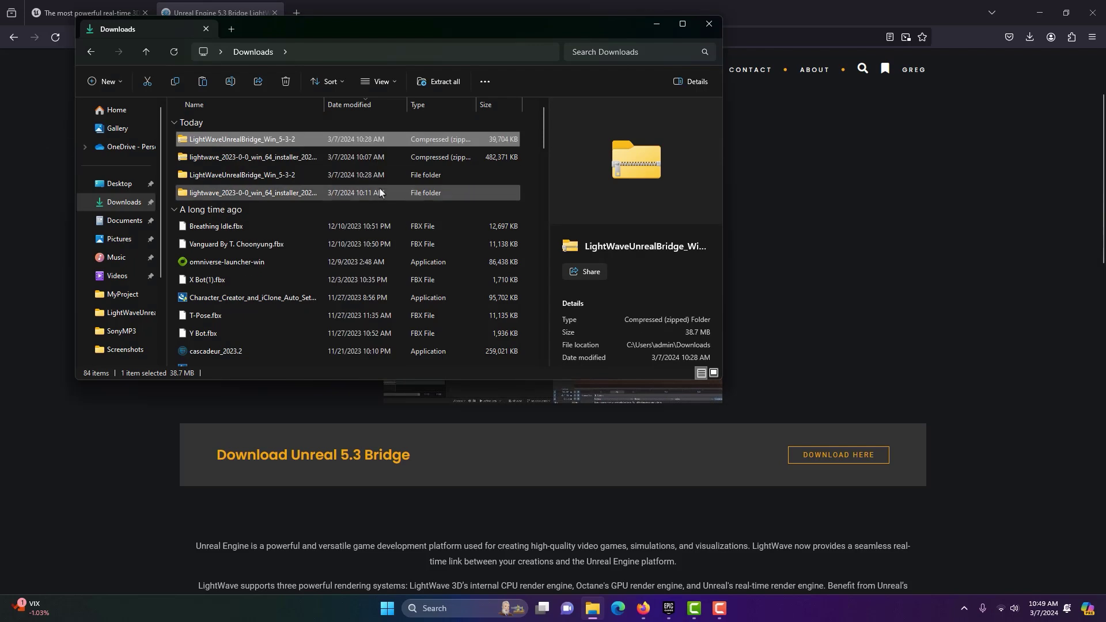
Copy the lightwavebridge folder from the extracted LightWaveUnrealBridge_Win_5-3-2 folder.
{"action": "double_click", "coordinate": [261, 175]}
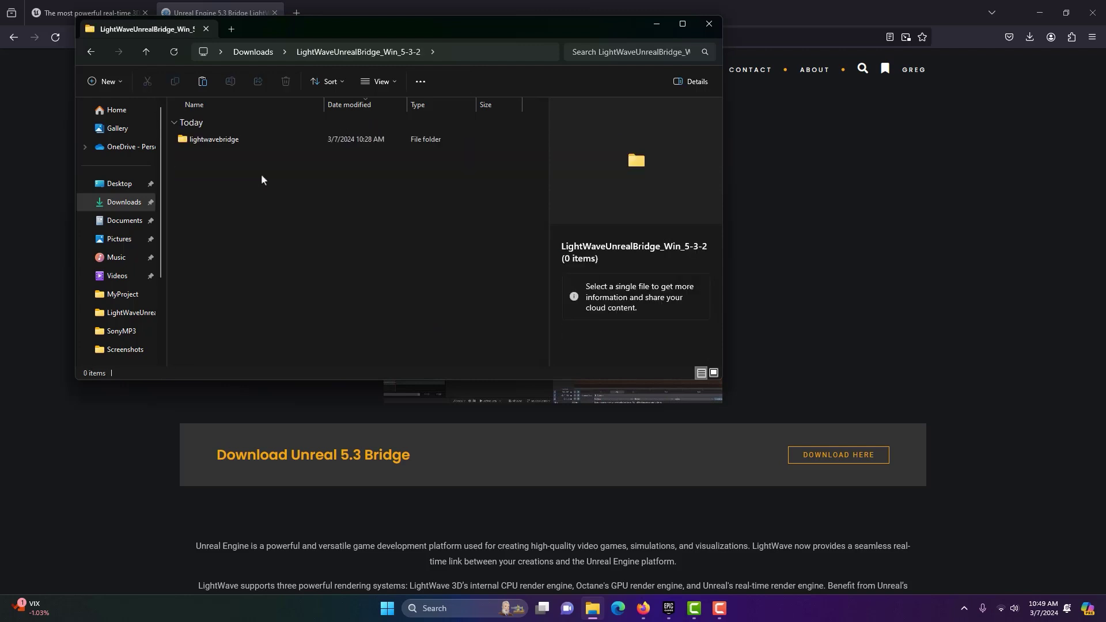
{"action": "left_click", "coordinate": [214, 141]}
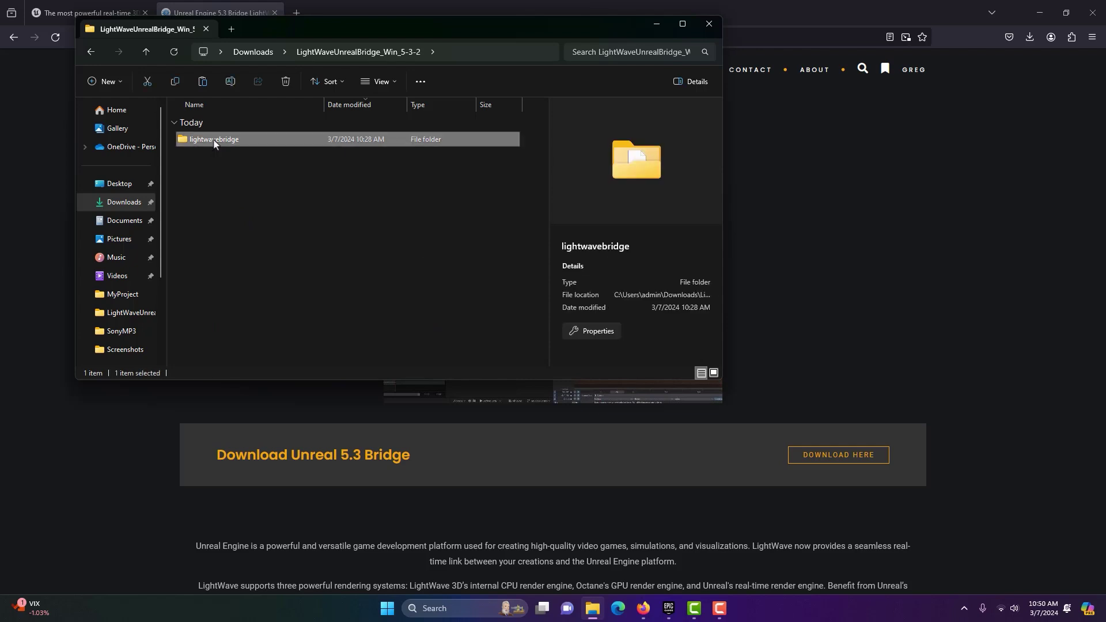
{"action": "right_click", "coordinate": [214, 142]}
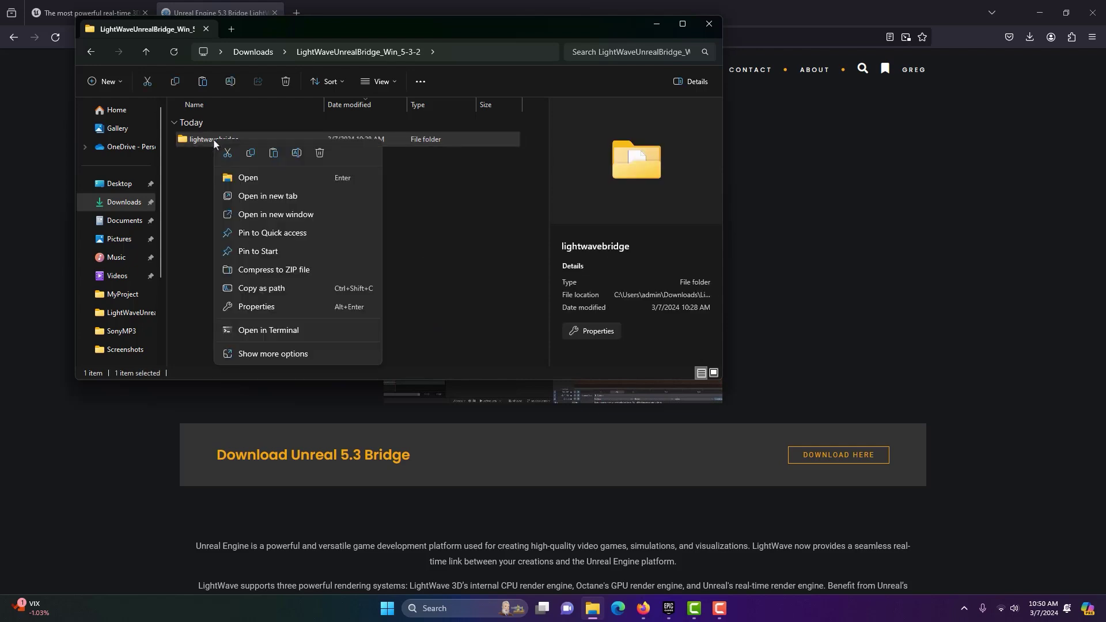
{"action": "left_click", "coordinate": [253, 154]}
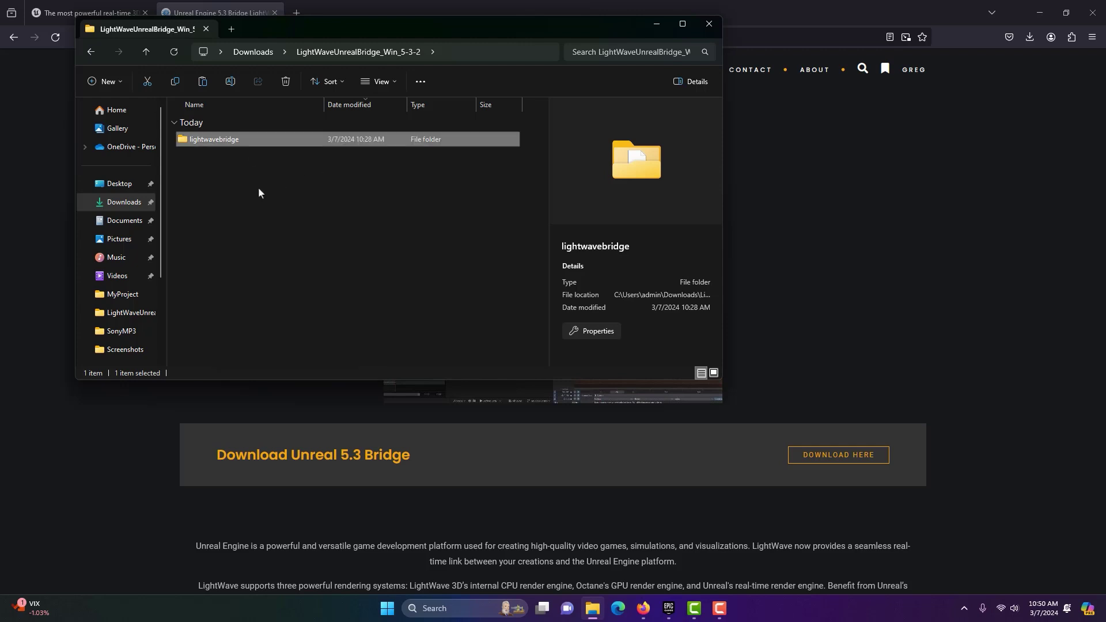
Minimize File Explorer and launch Unreal Engine 5.3.2 from the Epic Games Launcher.
{"action": "left_click", "coordinate": [655, 26]}
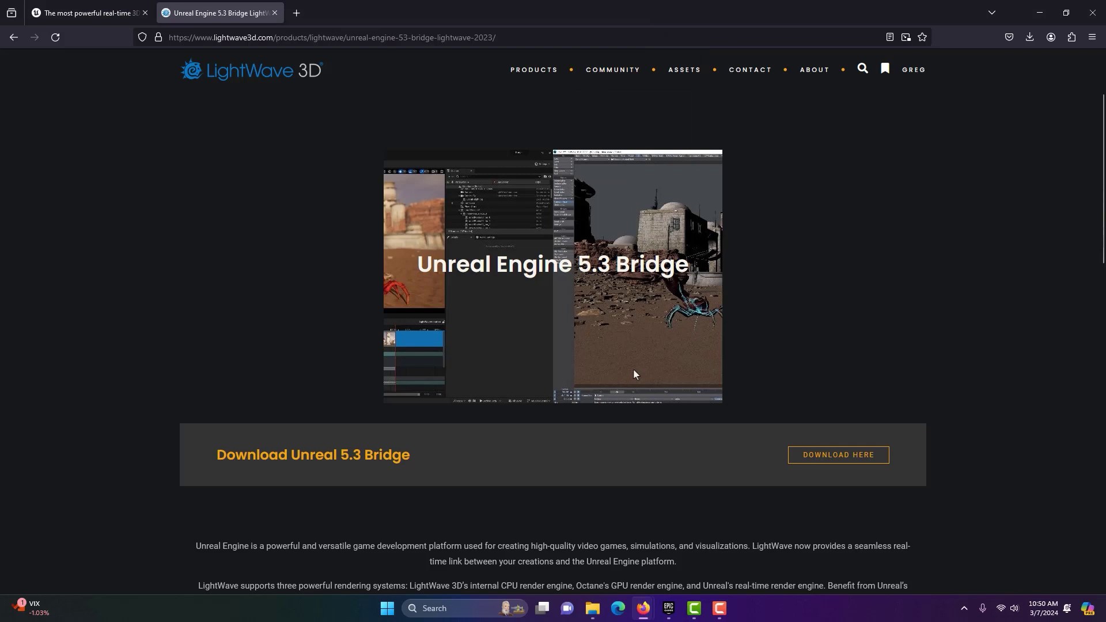
{"action": "mouse_move", "coordinate": [675, 612]}
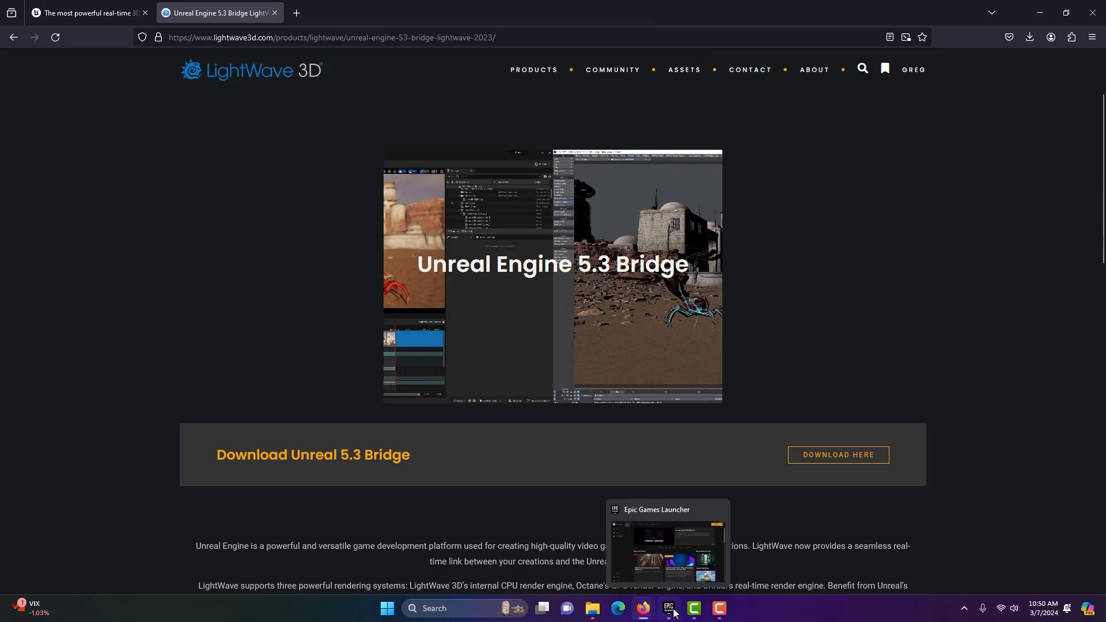
{"action": "left_click", "coordinate": [680, 569]}
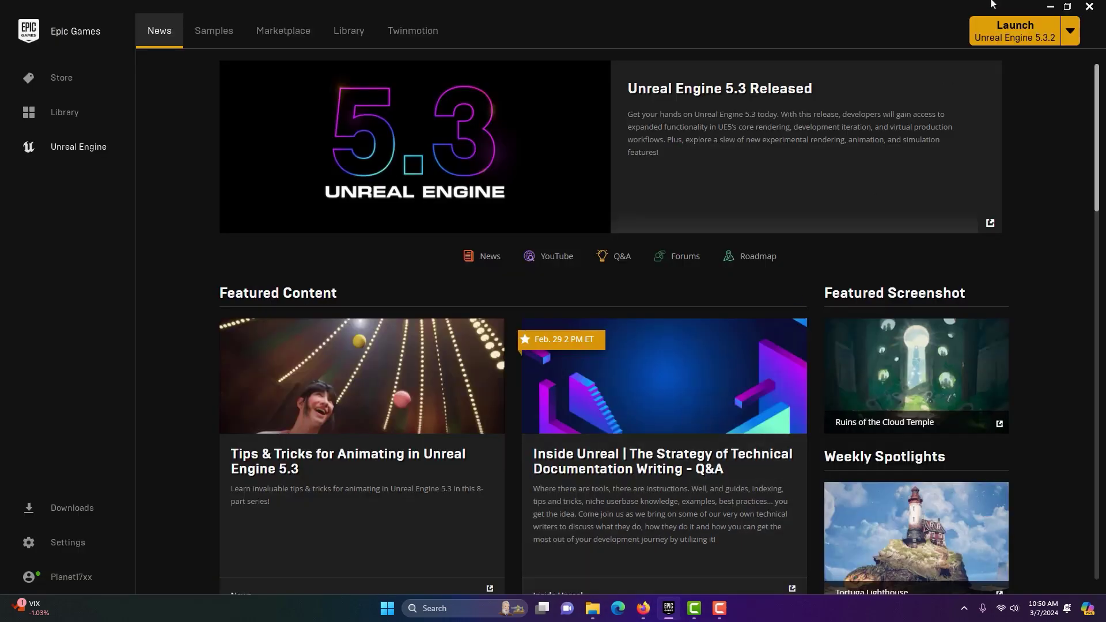
{"action": "left_click", "coordinate": [1017, 35]}
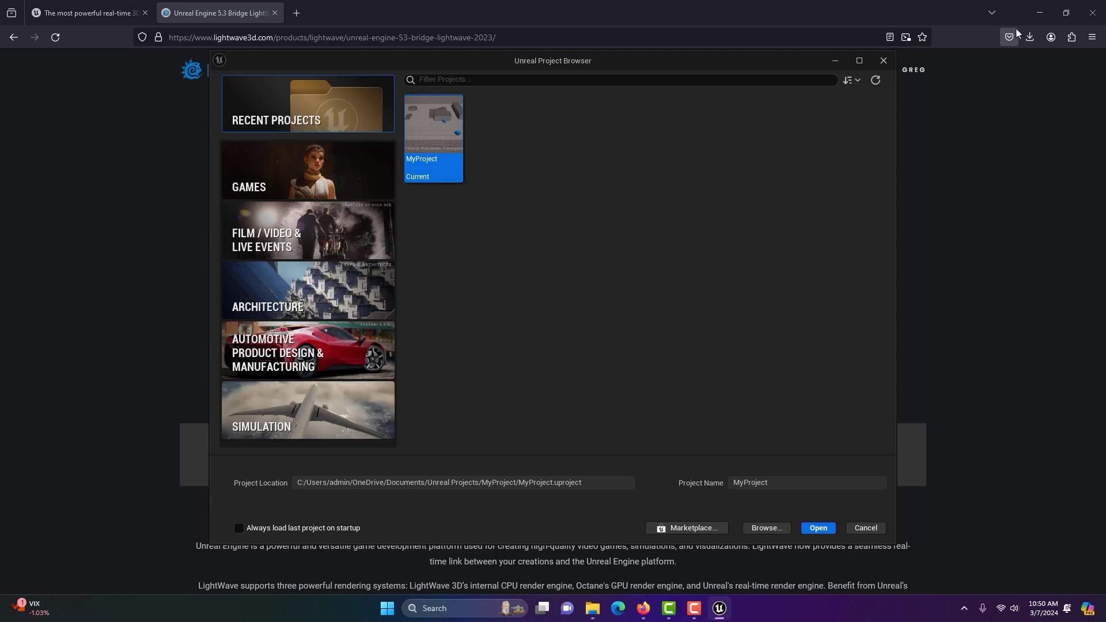
Pick the GAMES > Third Person template, name the project LightWaveProject, and create it.
{"action": "left_click", "coordinate": [328, 174]}
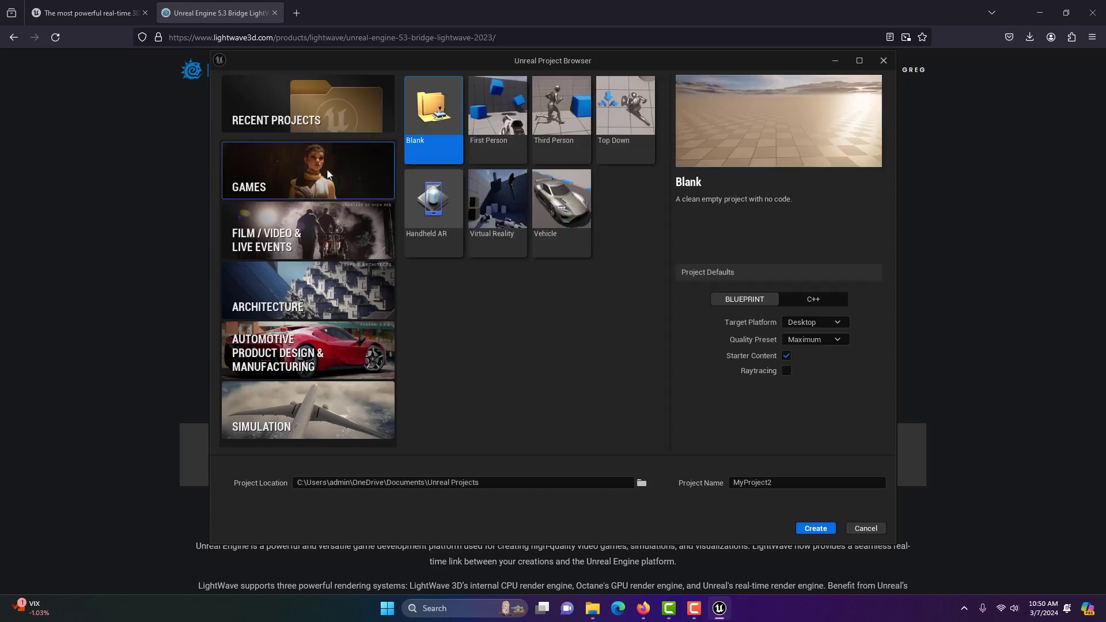
{"action": "left_click", "coordinate": [567, 128]}
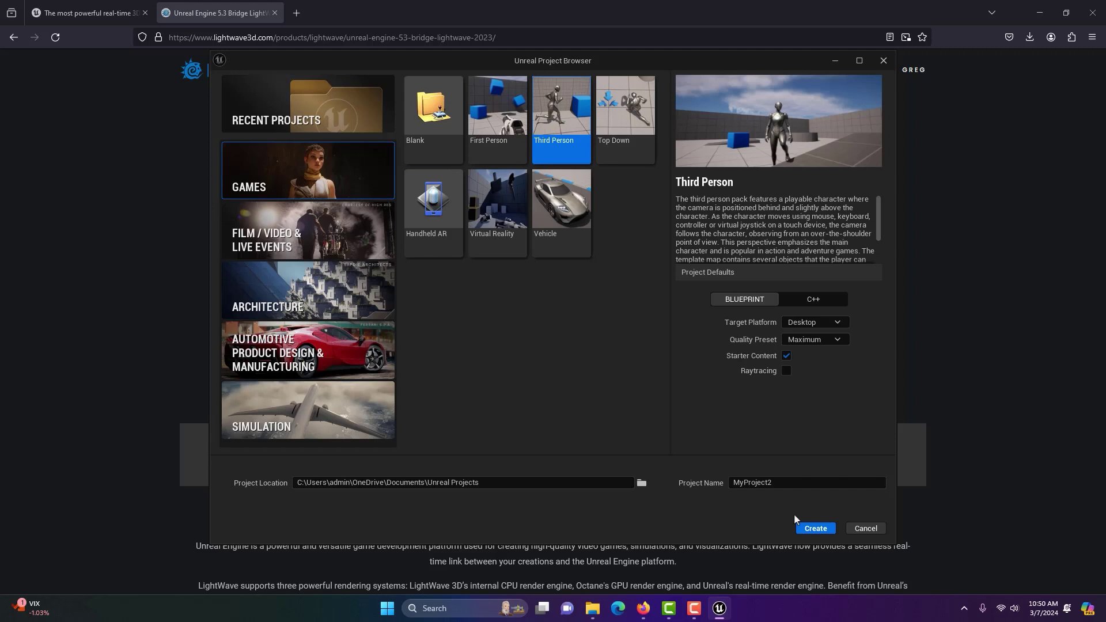
{"action": "left_click_drag", "start_coordinate": [779, 484], "coordinate": [683, 492]}
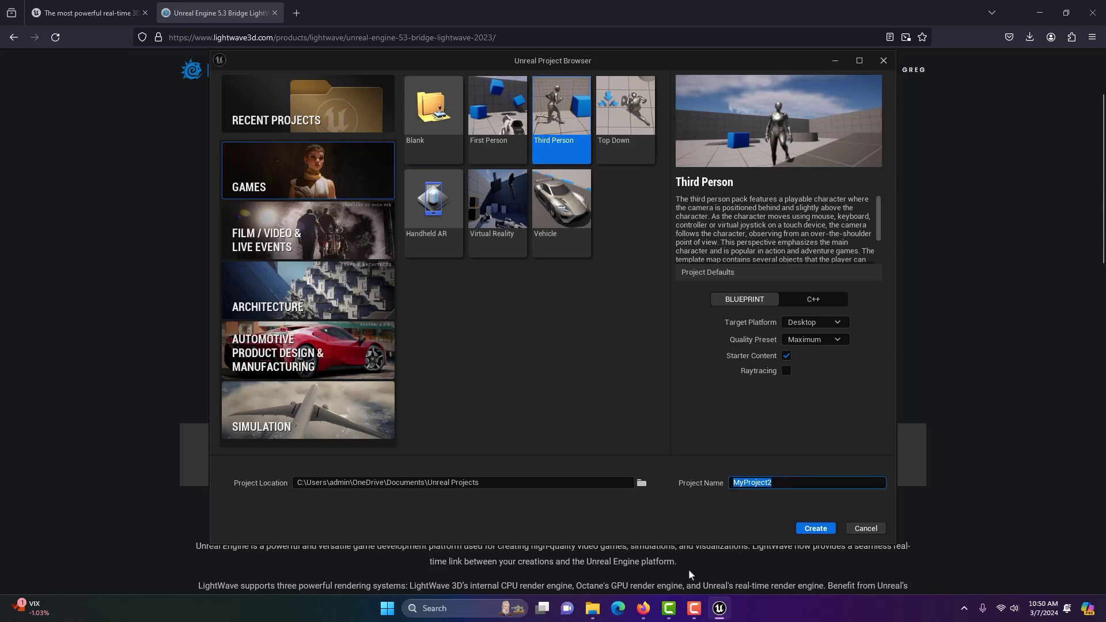
{"action": "type", "text": "LightWaveProject"}
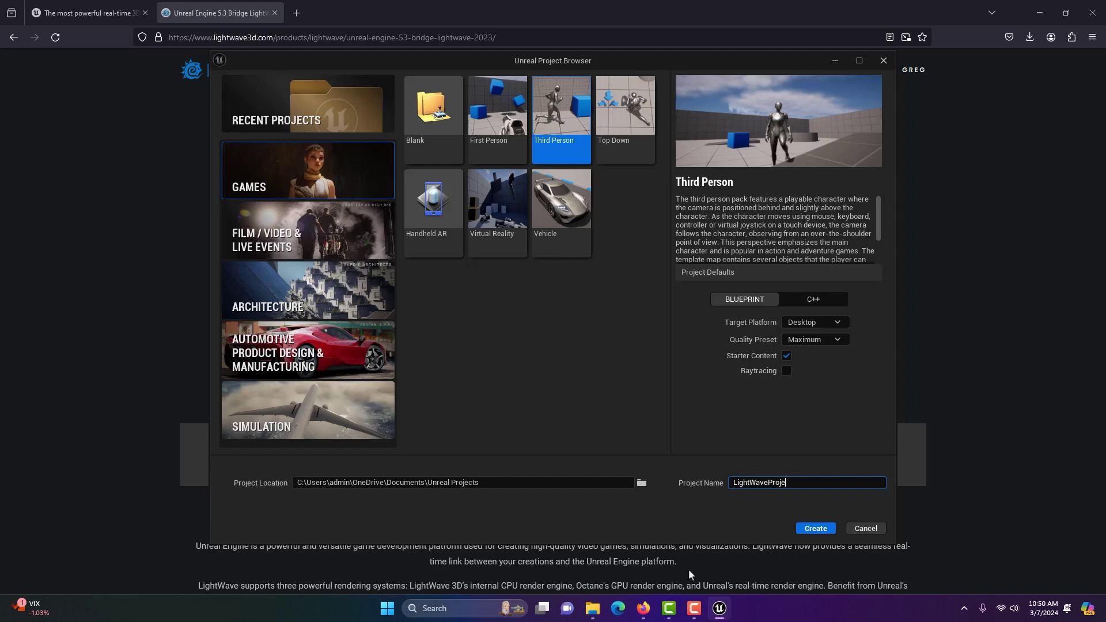
{"action": "left_click", "coordinate": [833, 531]}
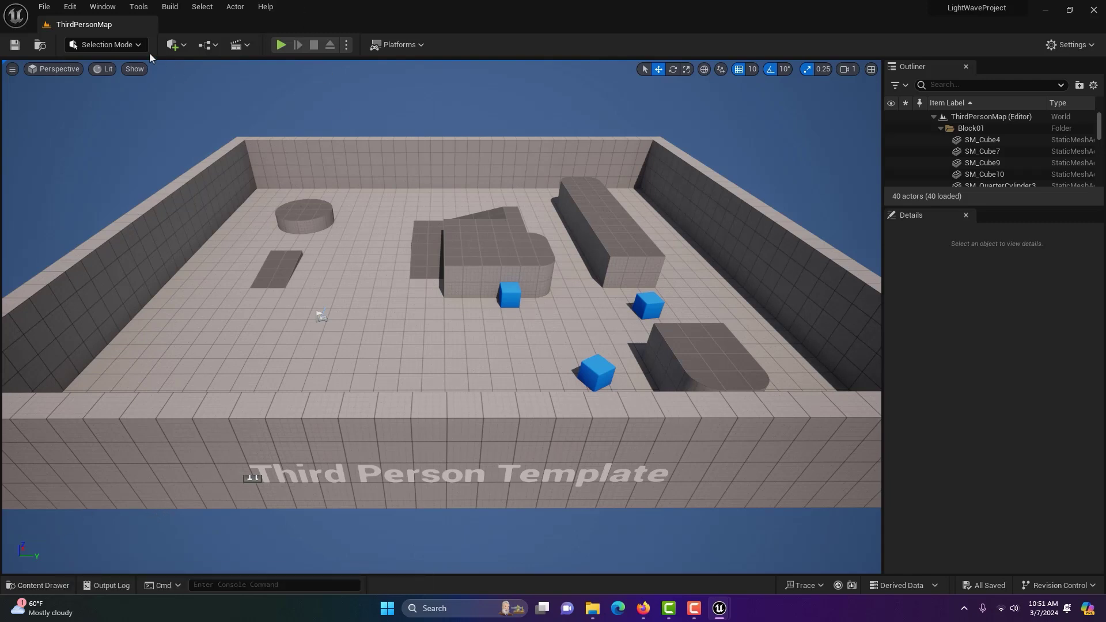
Reset the editor to the default layout, dock the content browser, and move the camera over the arena.
{"action": "left_click", "coordinate": [102, 7]}
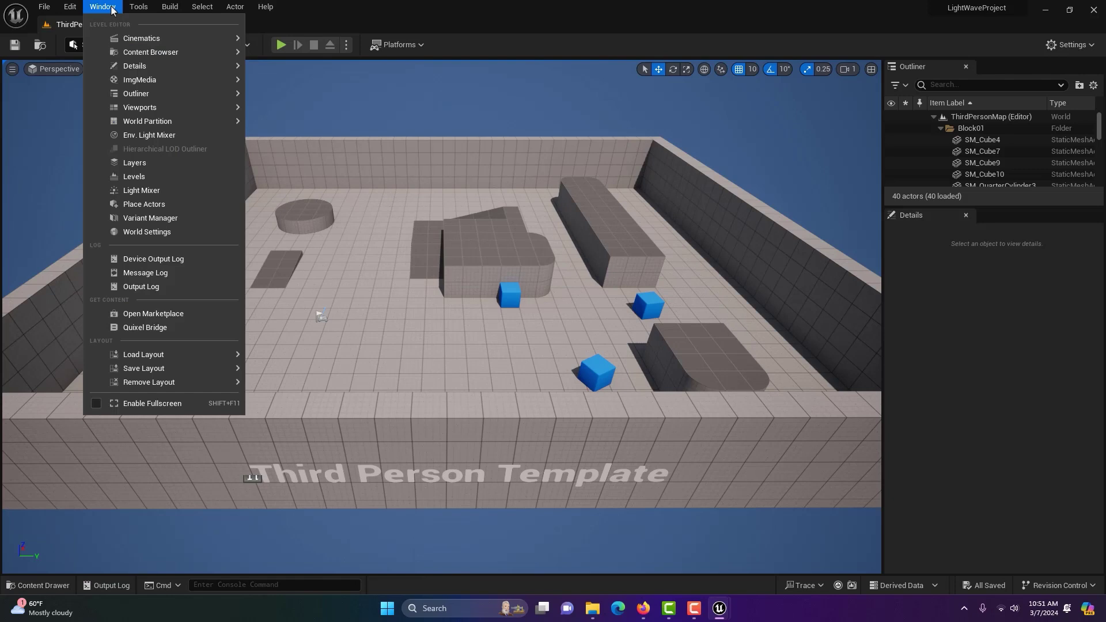
{"action": "mouse_move", "coordinate": [198, 354]}
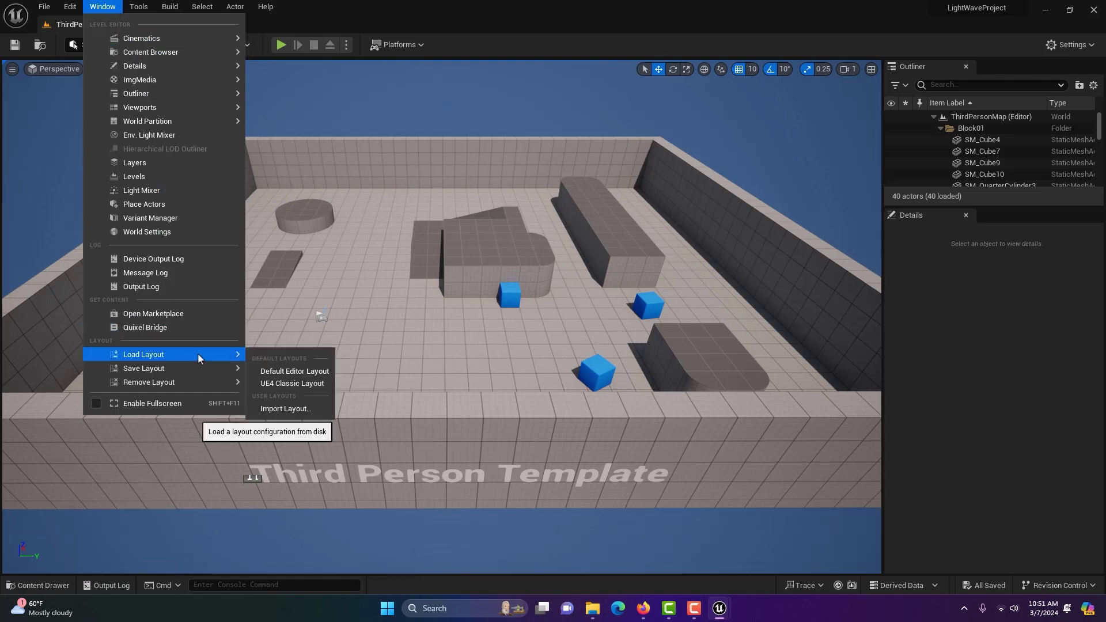
{"action": "left_click", "coordinate": [271, 374]}
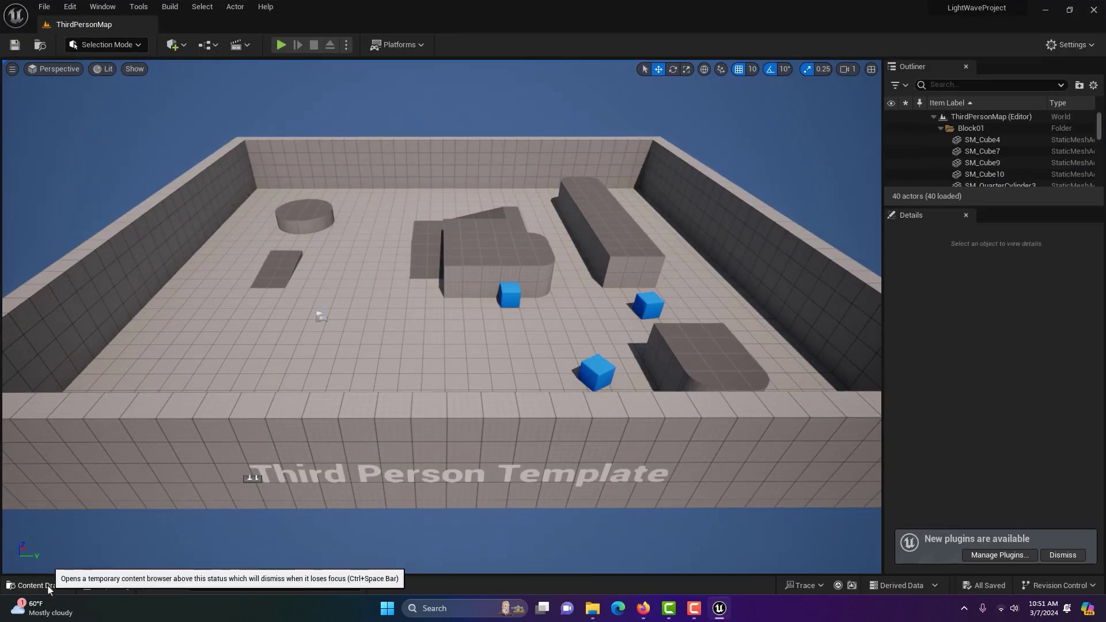
{"action": "left_click", "coordinate": [47, 586]}
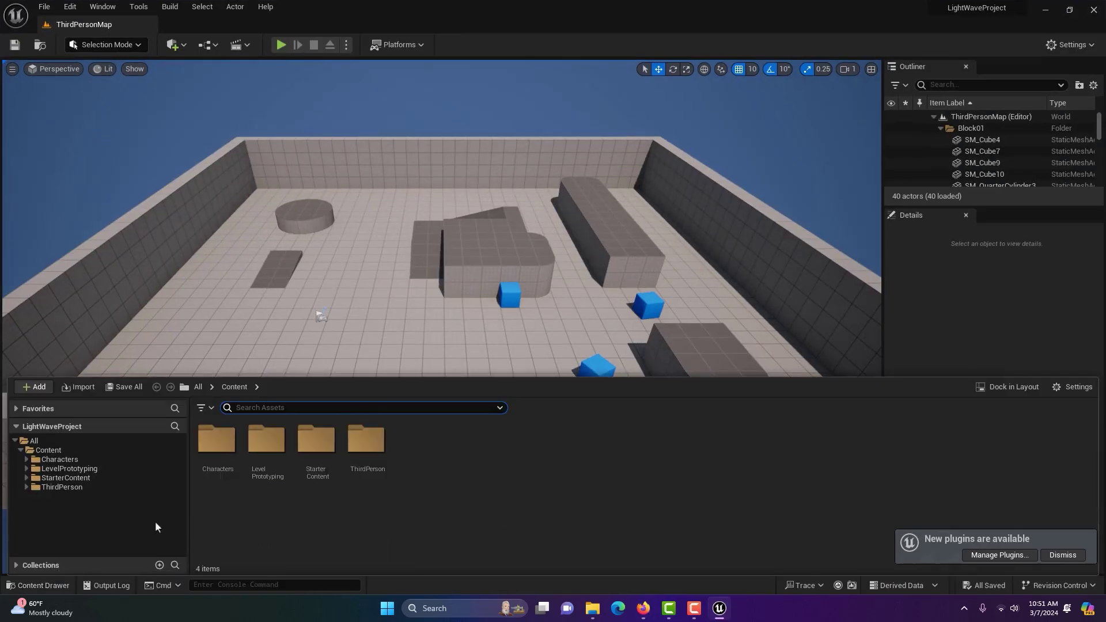
{"action": "left_click", "coordinate": [992, 387]}
{"action": "left_click_drag", "start_coordinate": [582, 227], "coordinate": [577, 451]}
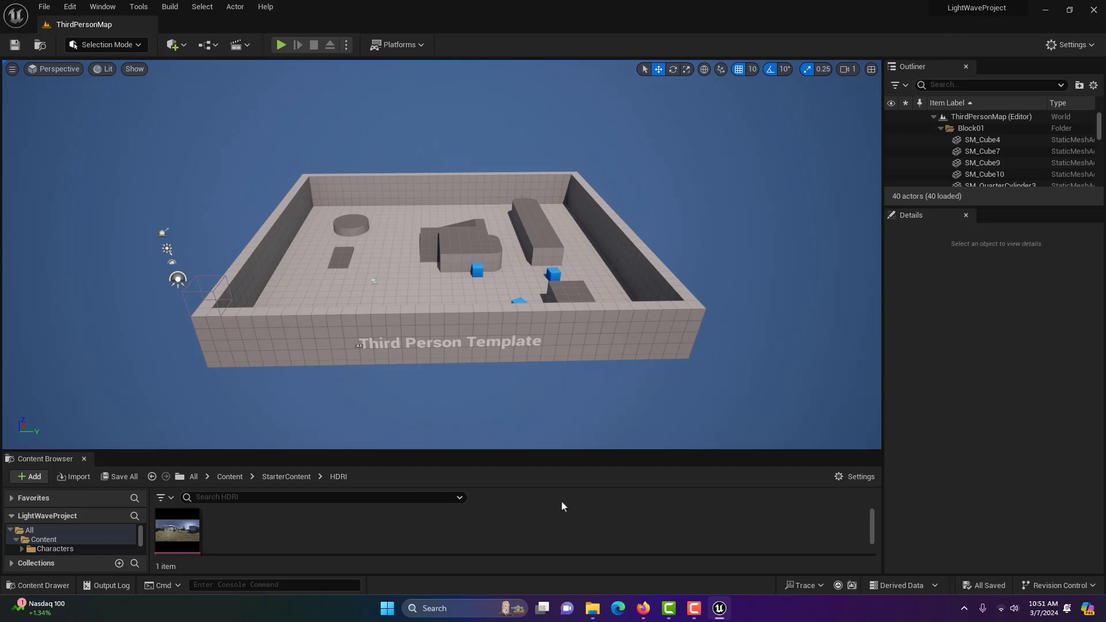
Browse File Explorer to Documents > Unreal Projects > LightWaveProject.
{"action": "mouse_move", "coordinate": [592, 608]}
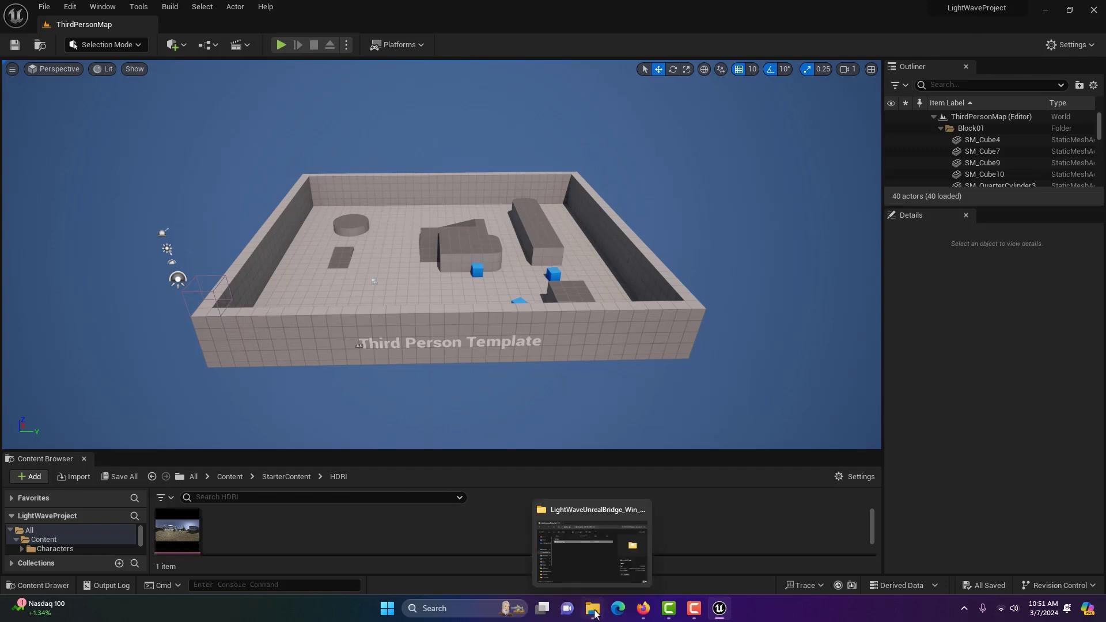
{"action": "left_click", "coordinate": [593, 610]}
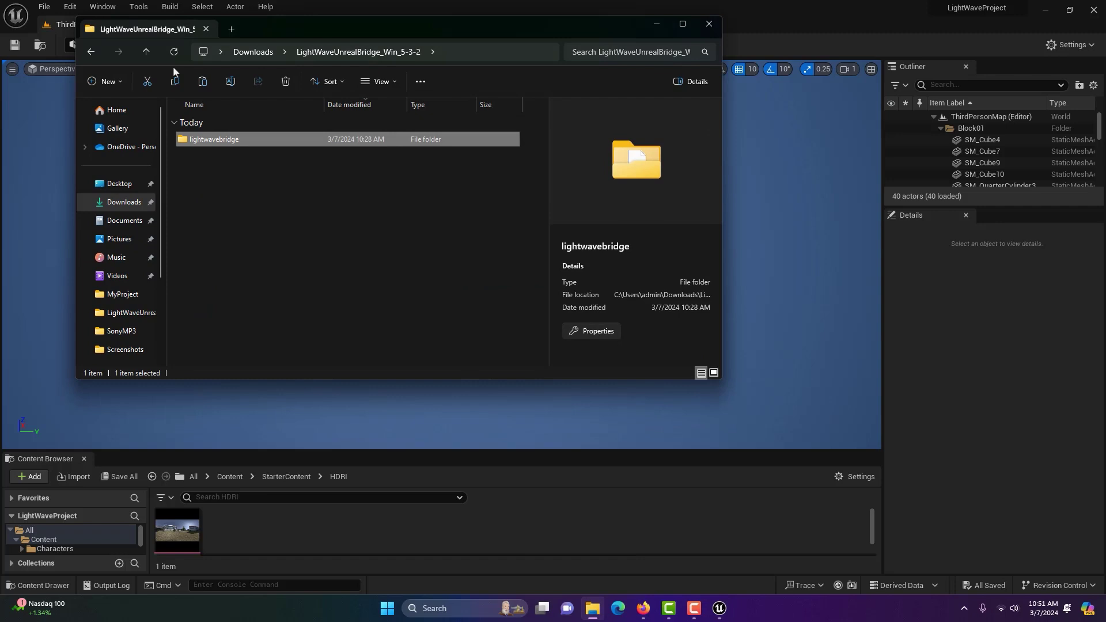
{"action": "left_click", "coordinate": [139, 223]}
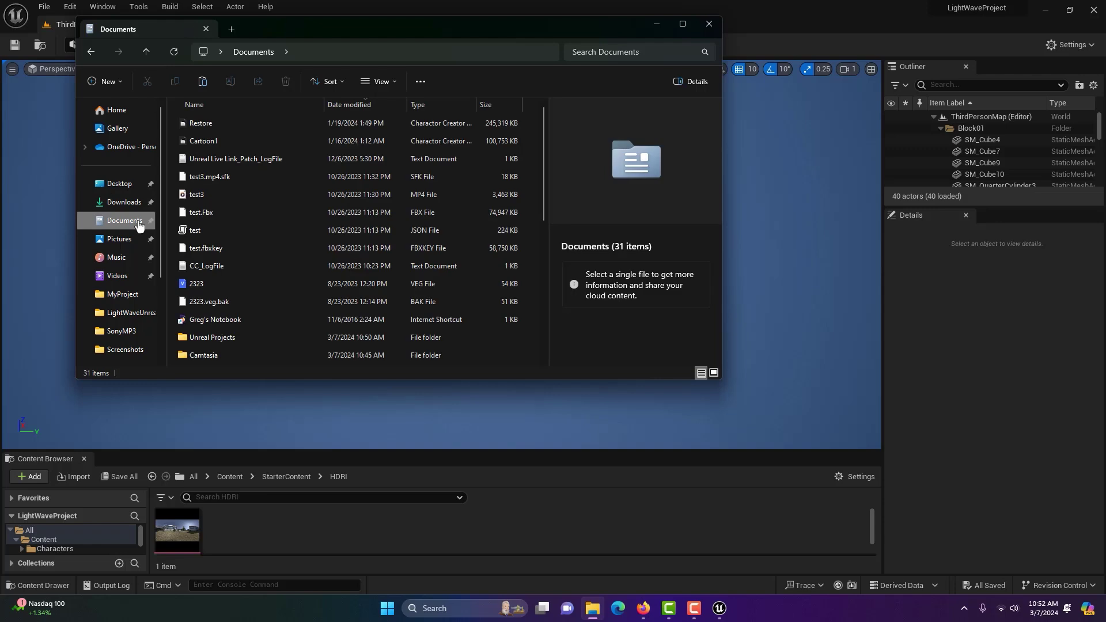
{"action": "double_click", "coordinate": [219, 337]}
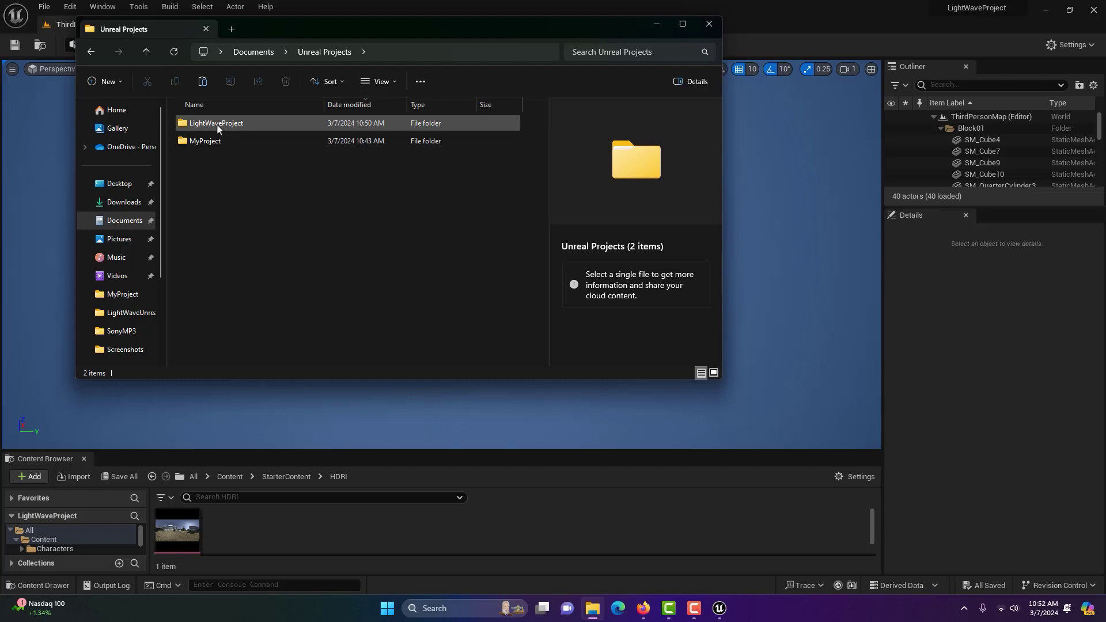
{"action": "mouse_move", "coordinate": [234, 124]}
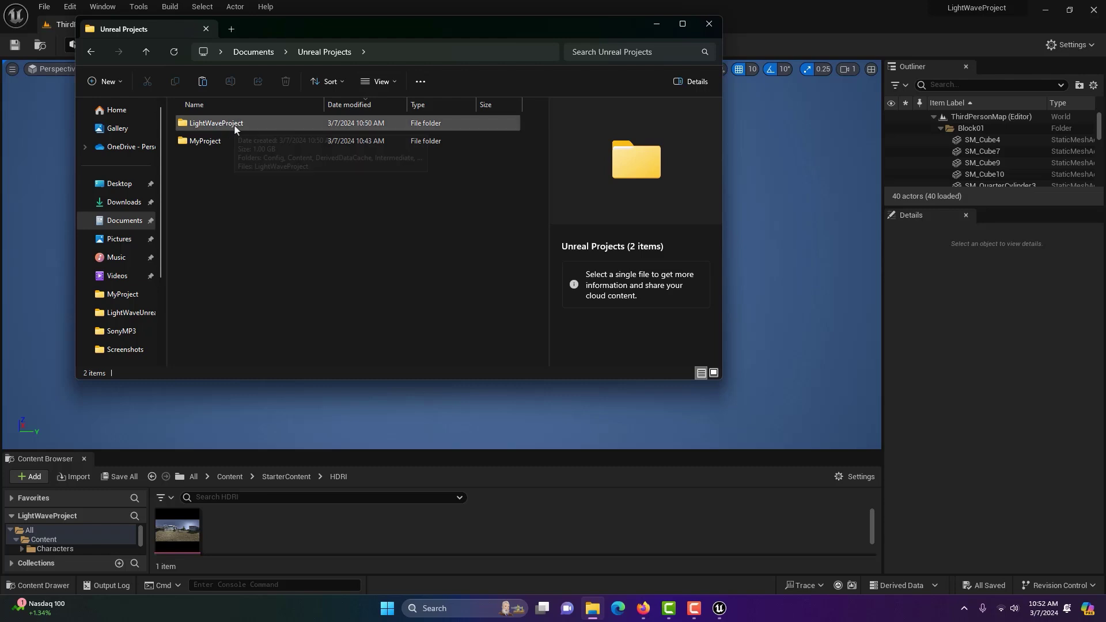
{"action": "double_click", "coordinate": [235, 127]}
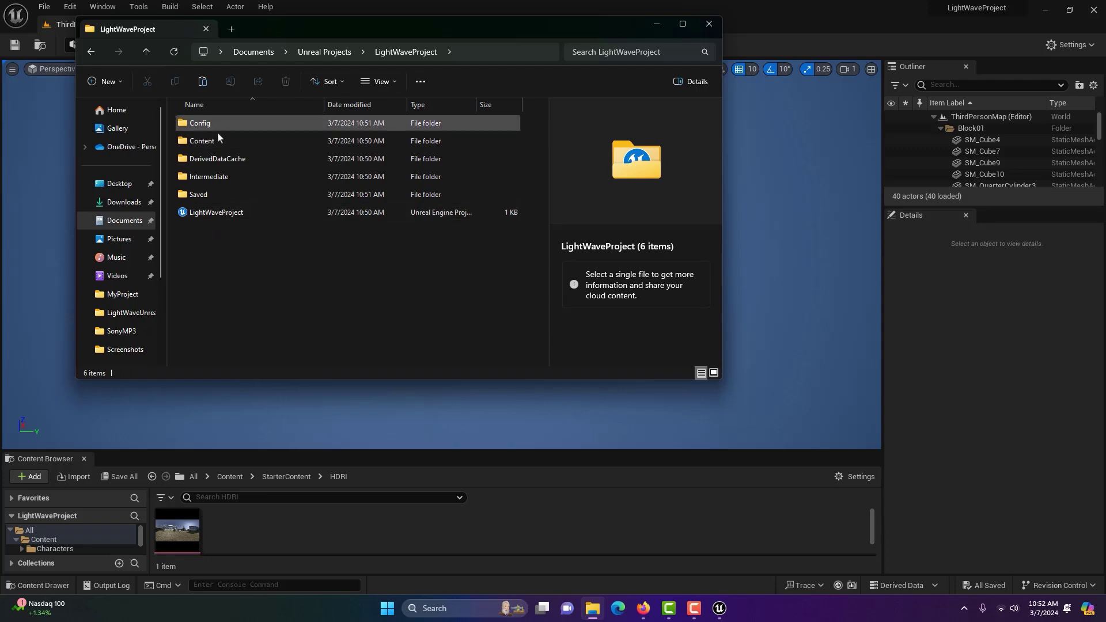
Create a new folder named Plugins inside LightWaveProject.
{"action": "right_click", "coordinate": [219, 240]}
{"action": "mouse_move", "coordinate": [267, 355]}
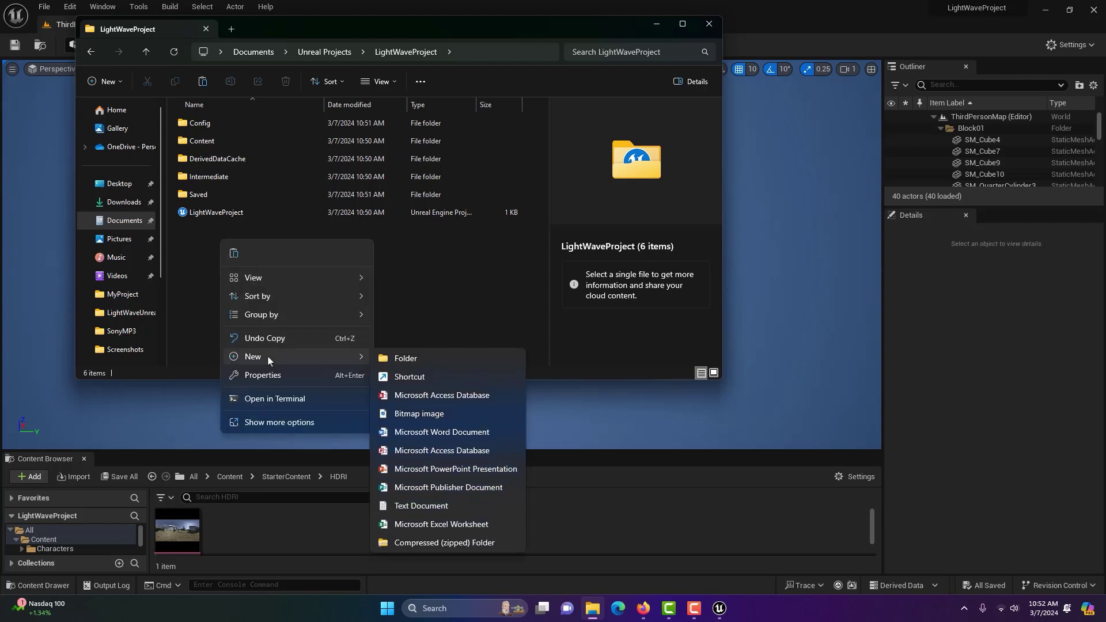
{"action": "left_click", "coordinate": [482, 357]}
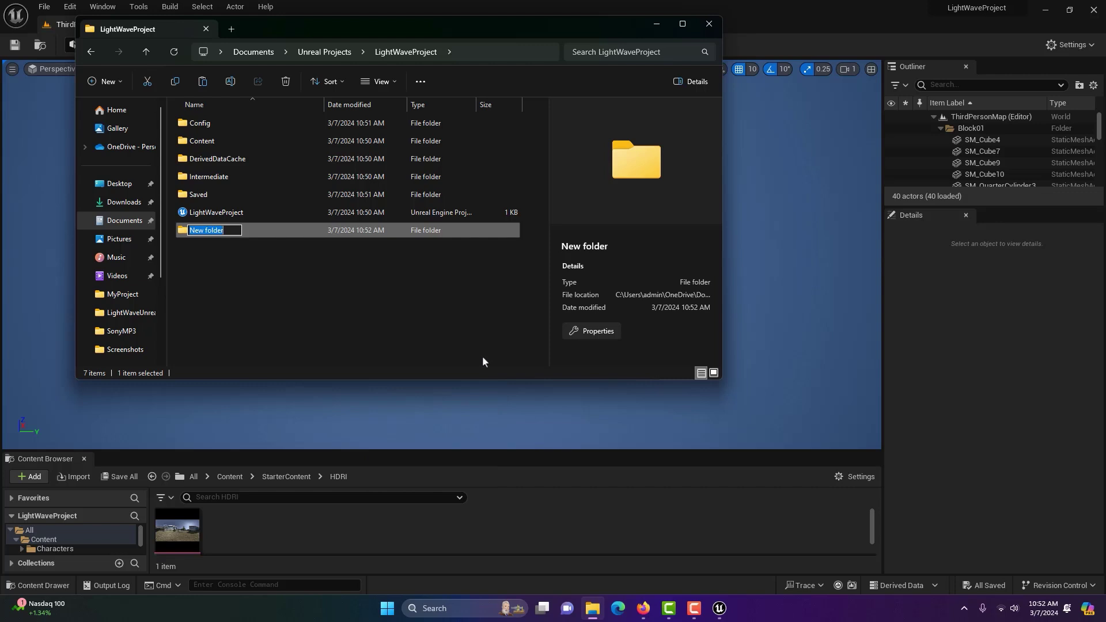
{"action": "type", "text": "Plugins"}
{"action": "key", "text": "Return"}
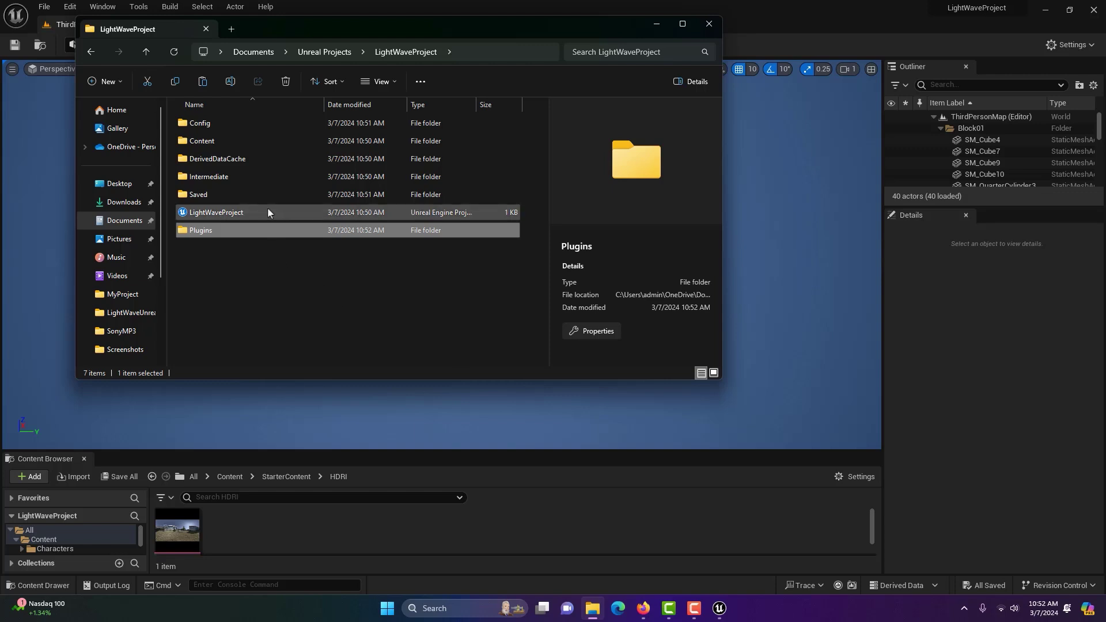
Paste the copied lightwavebridge folder into the Plugins folder.
{"action": "double_click", "coordinate": [254, 232]}
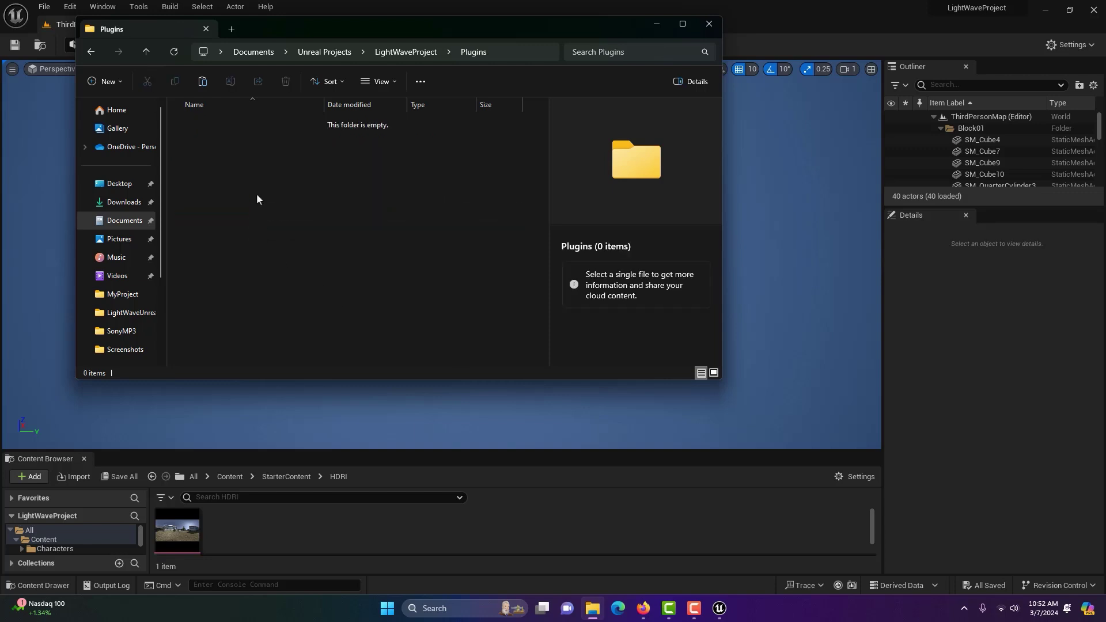
{"action": "right_click", "coordinate": [280, 169]}
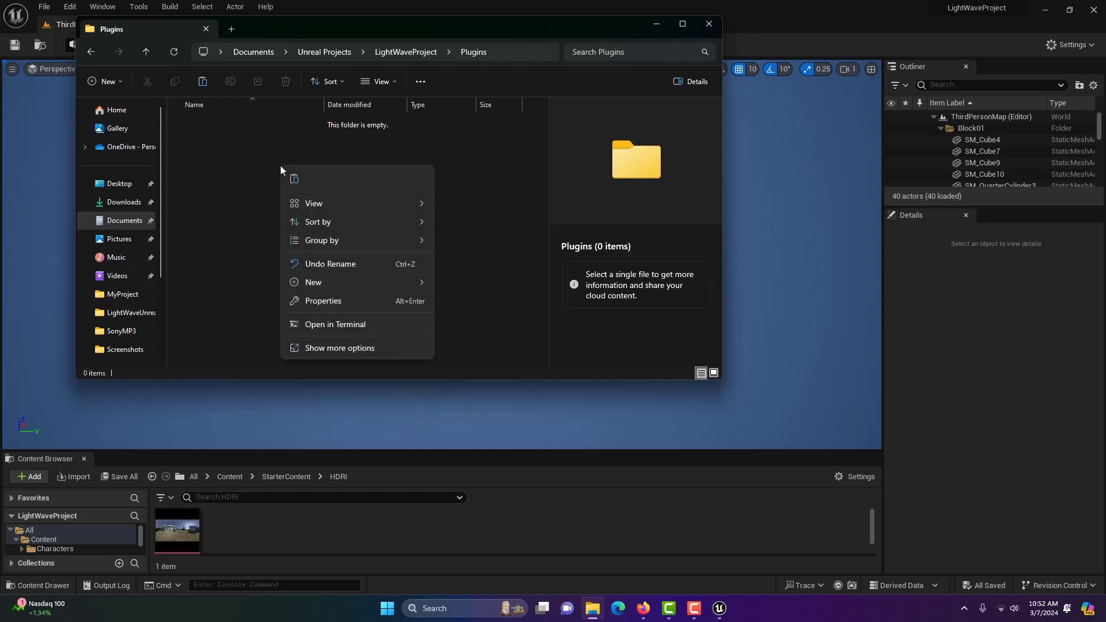
{"action": "left_click", "coordinate": [294, 180]}
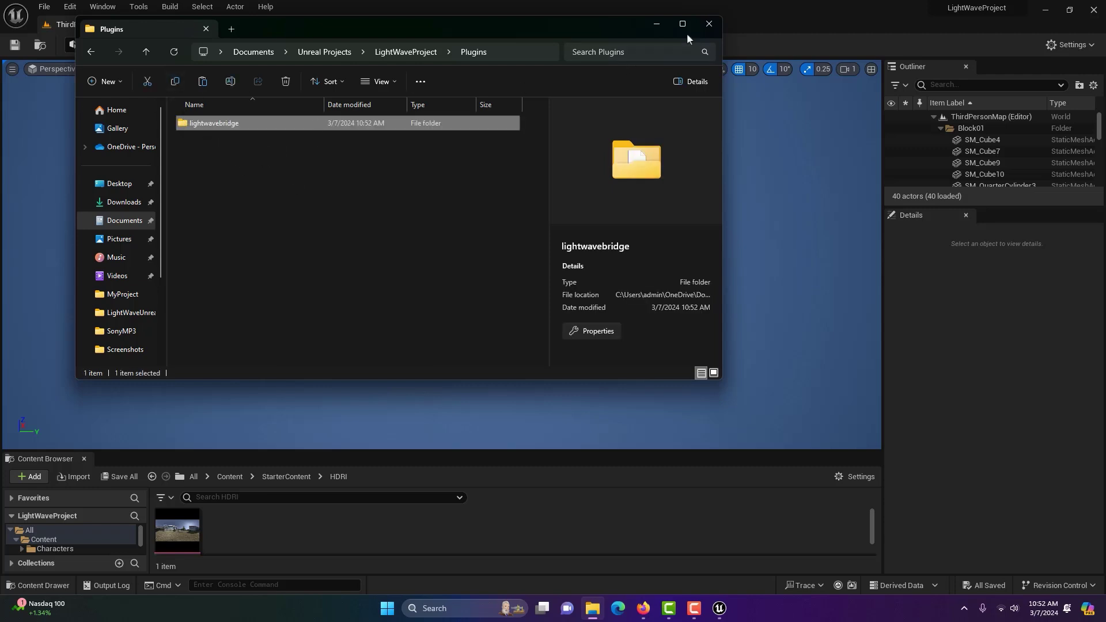
{"action": "left_click", "coordinate": [656, 23]}
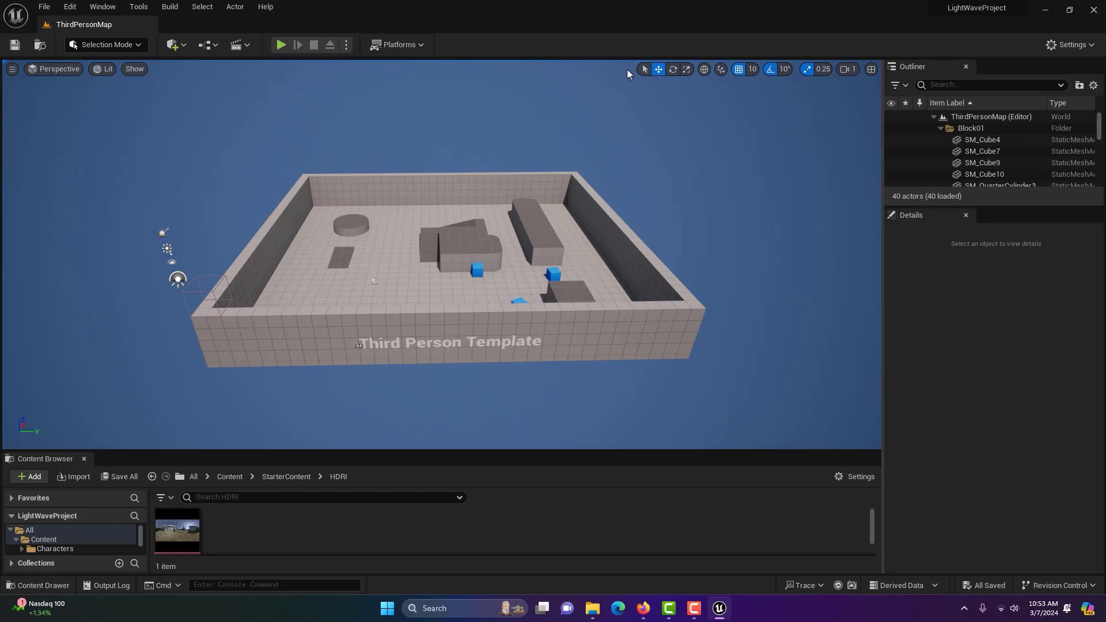
Exit the Unreal editor and reopen LightWaveProject from the Unreal Projects folder in File Explorer.
{"action": "left_click", "coordinate": [48, 11]}
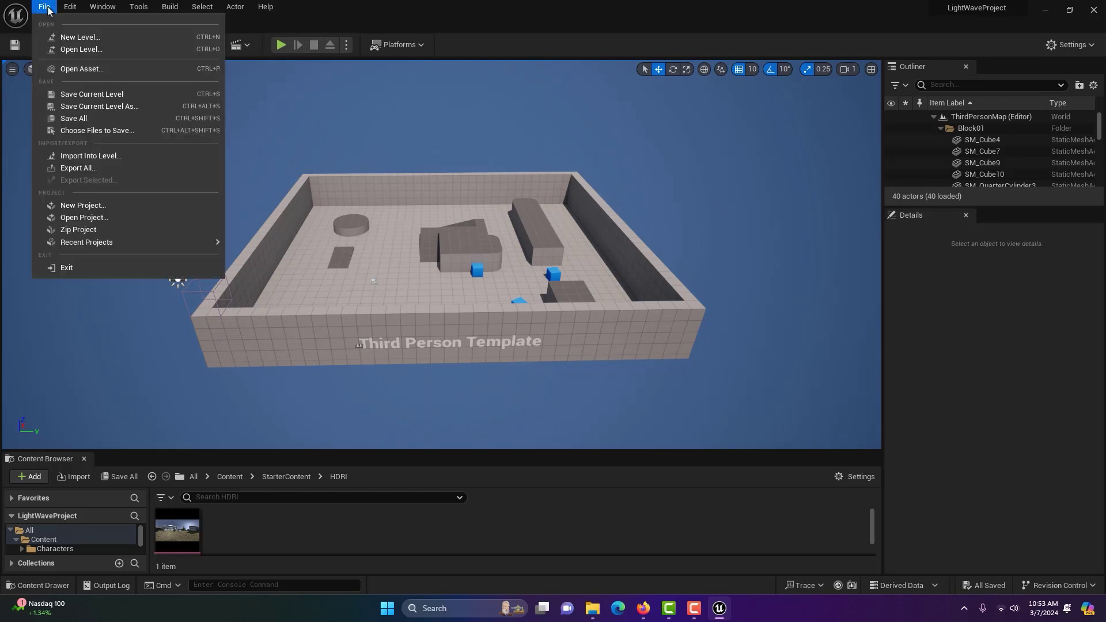
{"action": "left_click", "coordinate": [84, 269]}
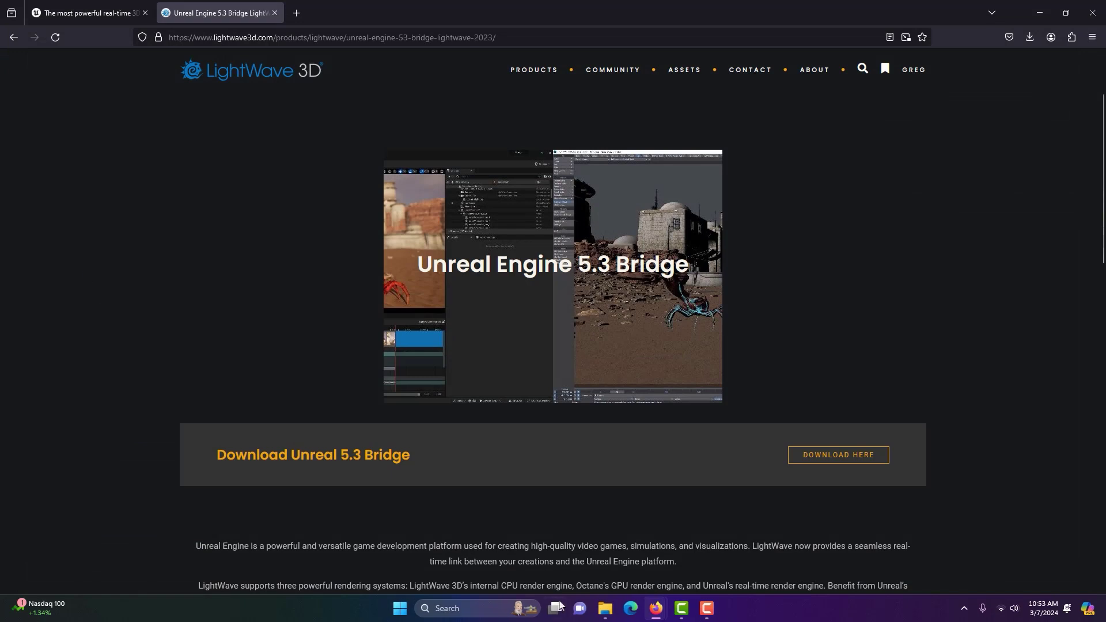
{"action": "left_click", "coordinate": [614, 606]}
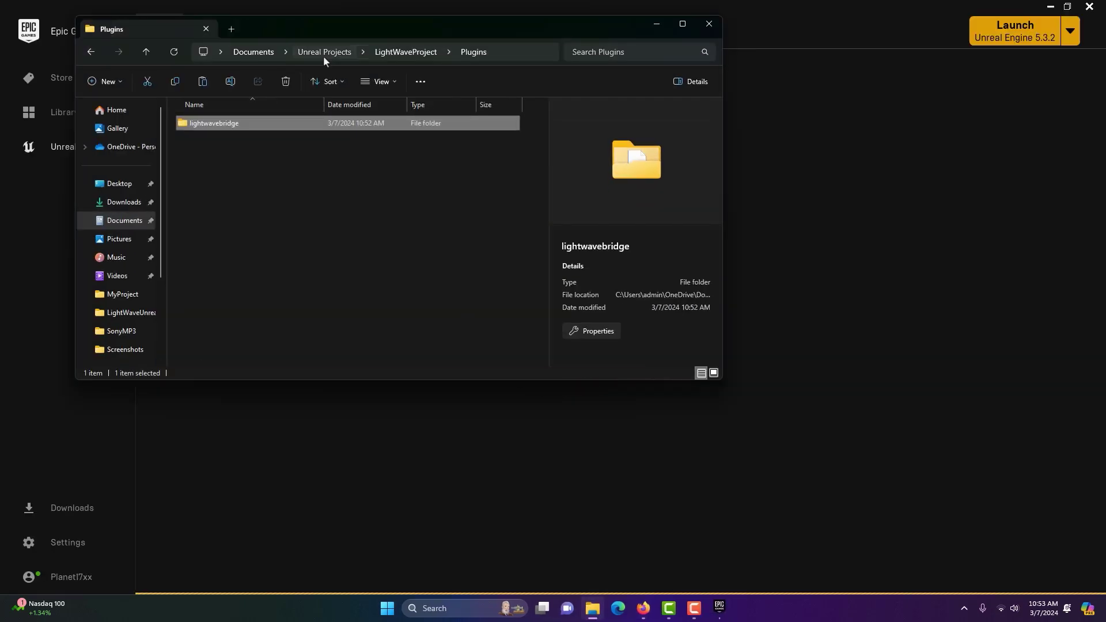
{"action": "left_click", "coordinate": [323, 56]}
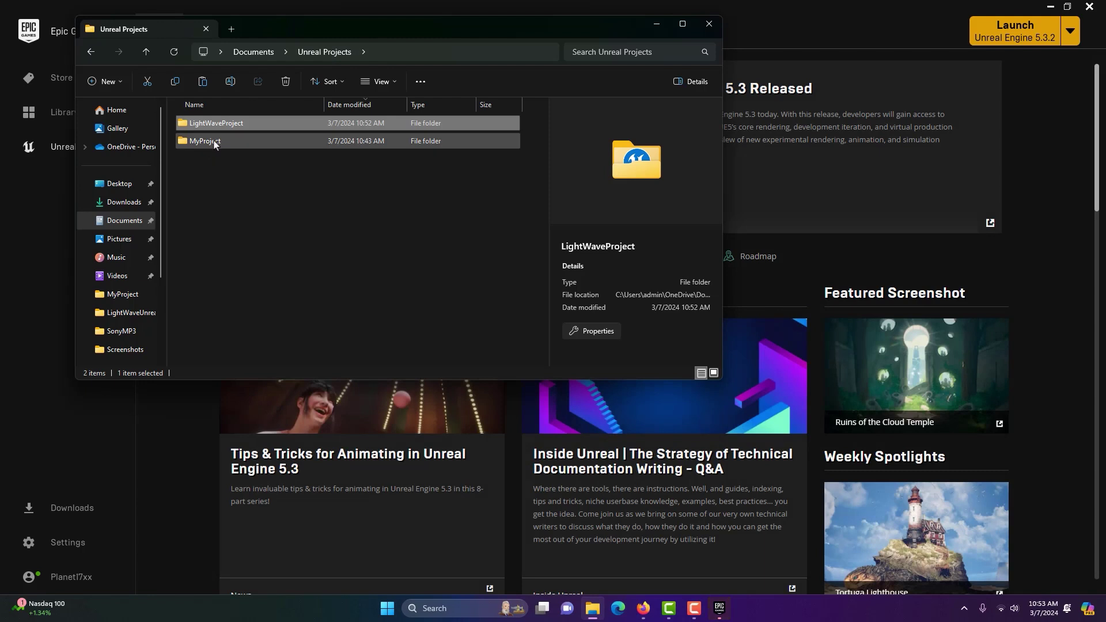
{"action": "double_click", "coordinate": [222, 124]}
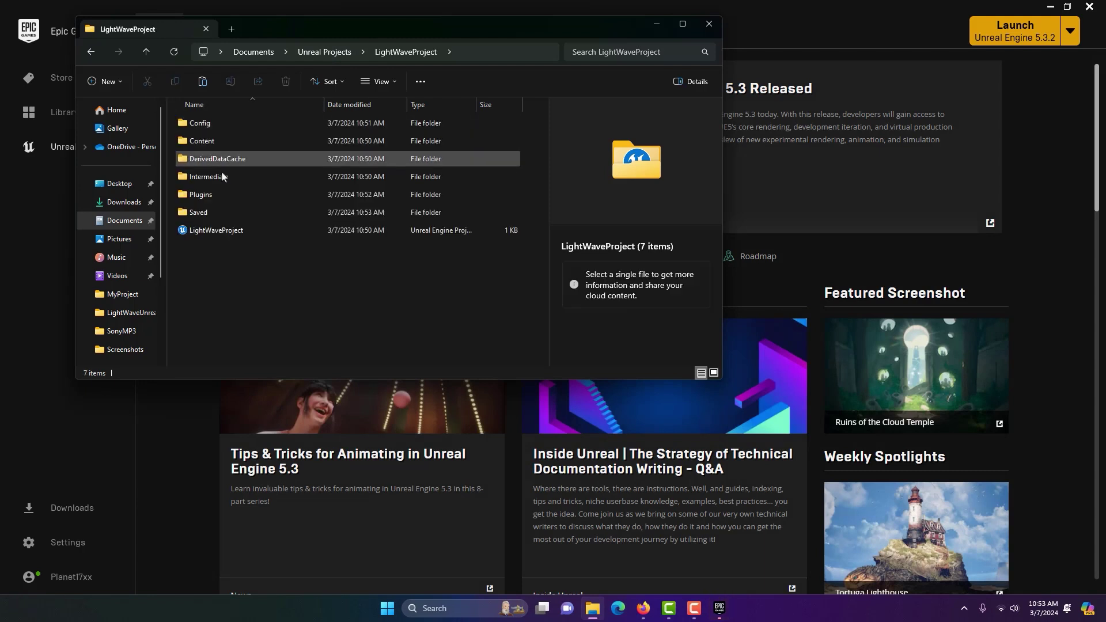
Relaunch LightWaveProject.uproject and confirm LightWave Bridge is enabled by searching plugins for 'lightw'.
{"action": "double_click", "coordinate": [229, 232]}
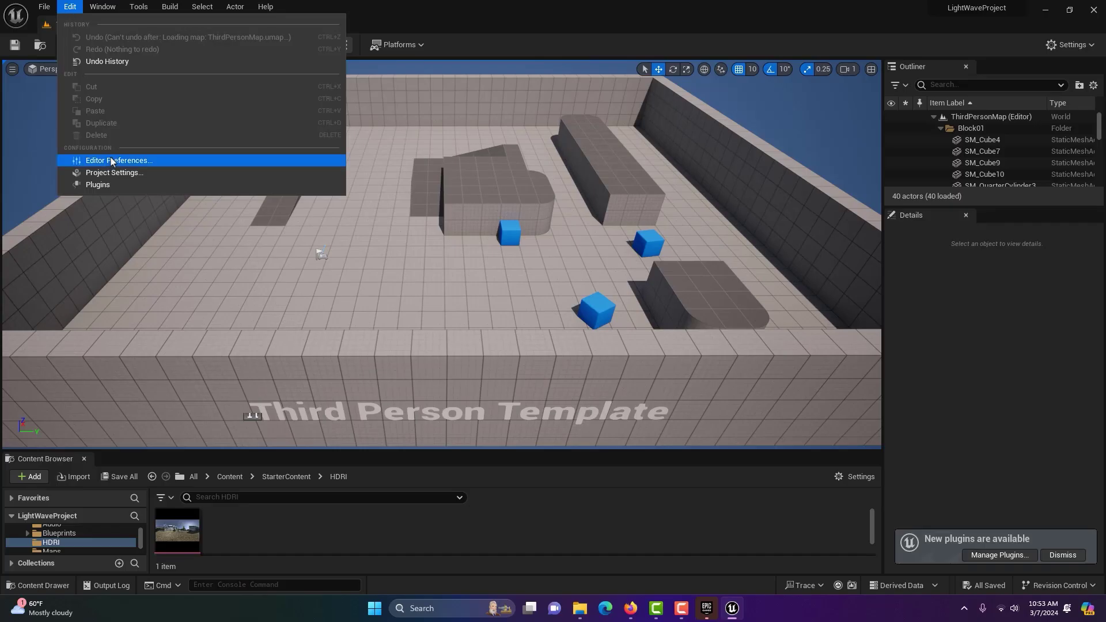
{"action": "left_click", "coordinate": [98, 185]}
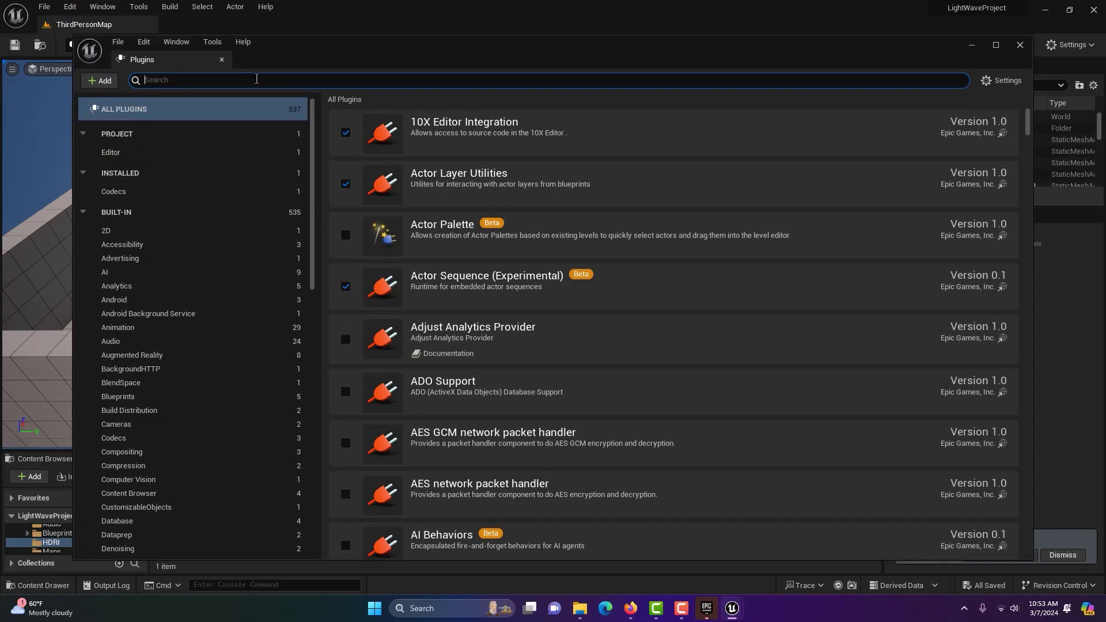
{"action": "type", "text": "lightw"}
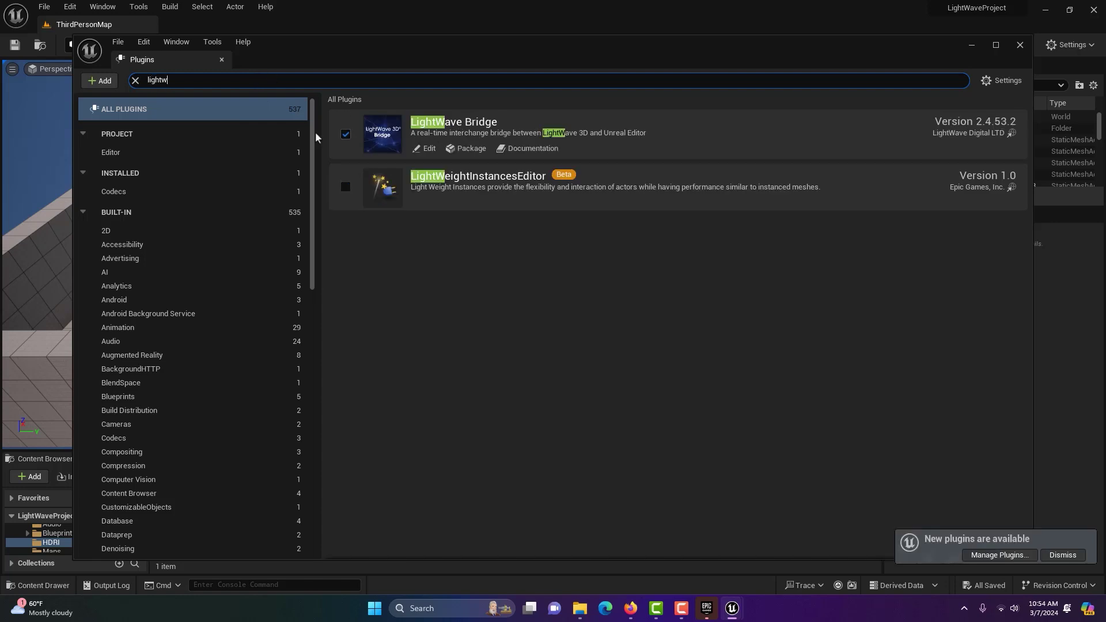
{"action": "left_click", "coordinate": [972, 46]}
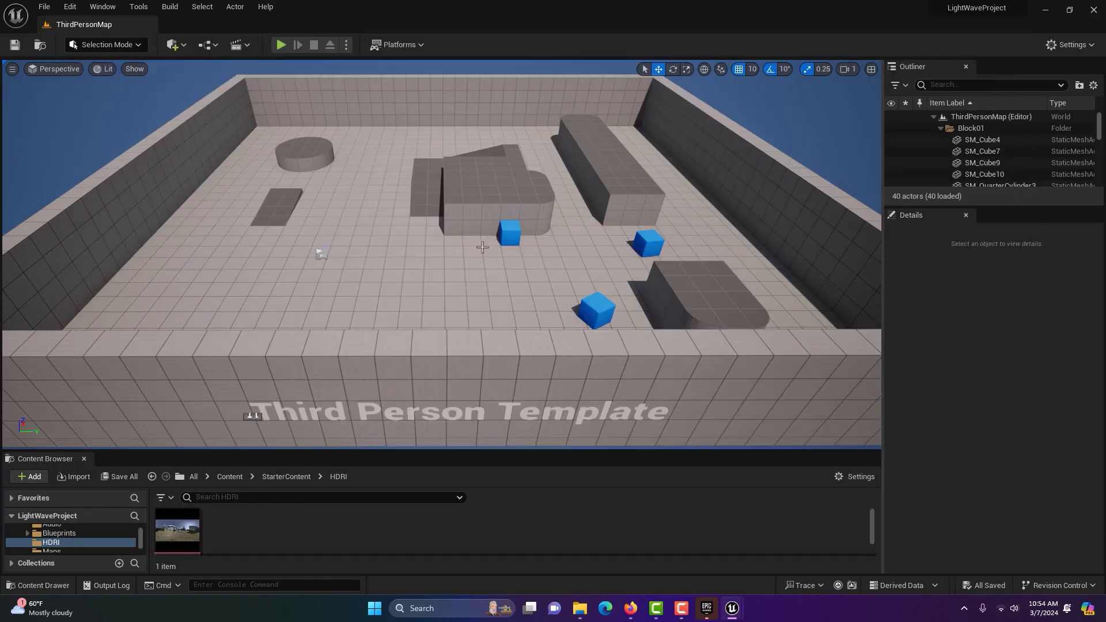
Open the Unreal Bridge panel from LightWave Layout's I/O tab and connect it to Unreal.
{"action": "left_click", "coordinate": [1051, 14]}
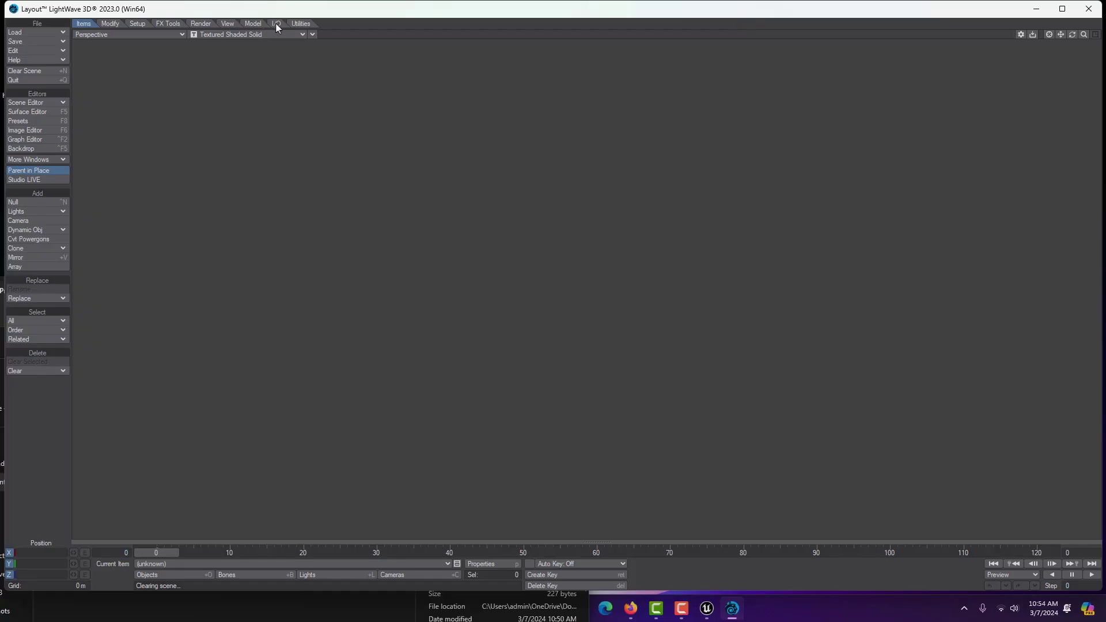
{"action": "left_click", "coordinate": [277, 24]}
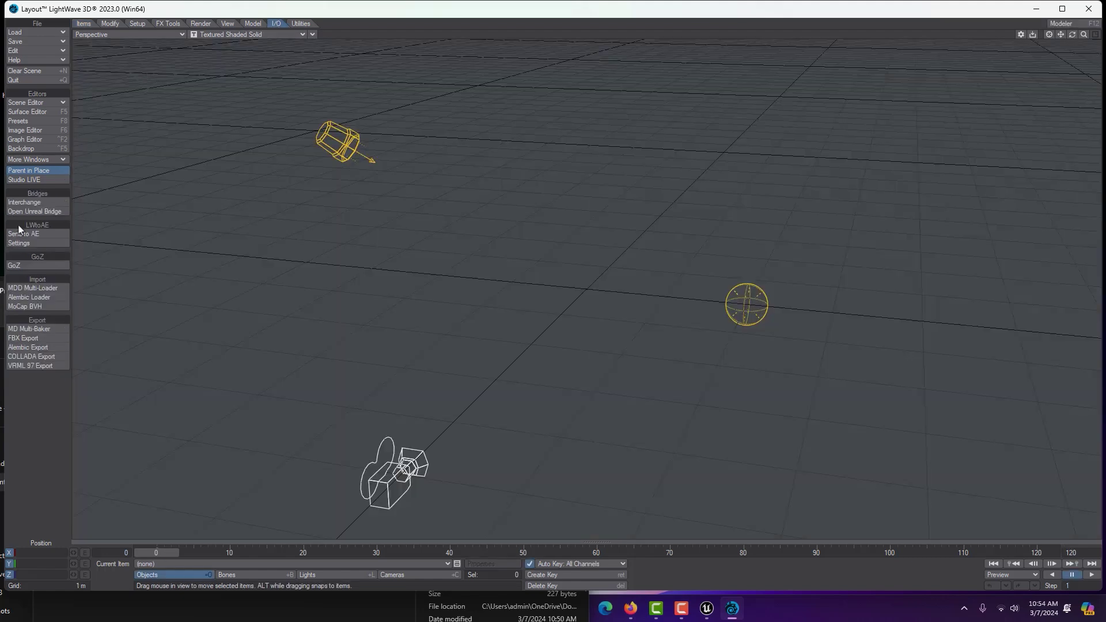
{"action": "left_click", "coordinate": [41, 213]}
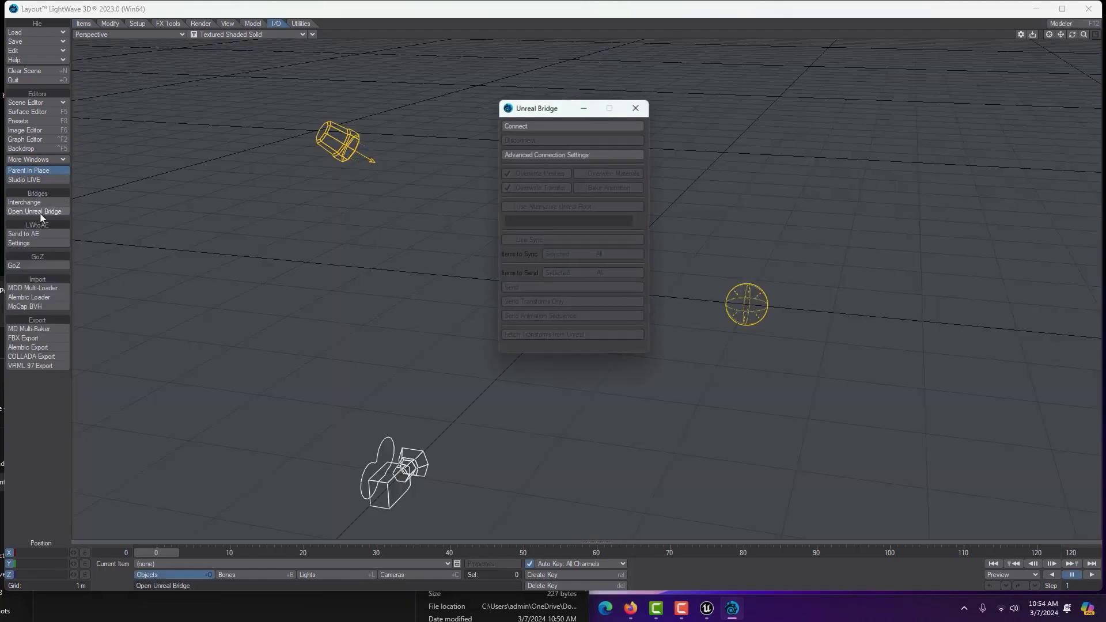
{"action": "left_click", "coordinate": [539, 126]}
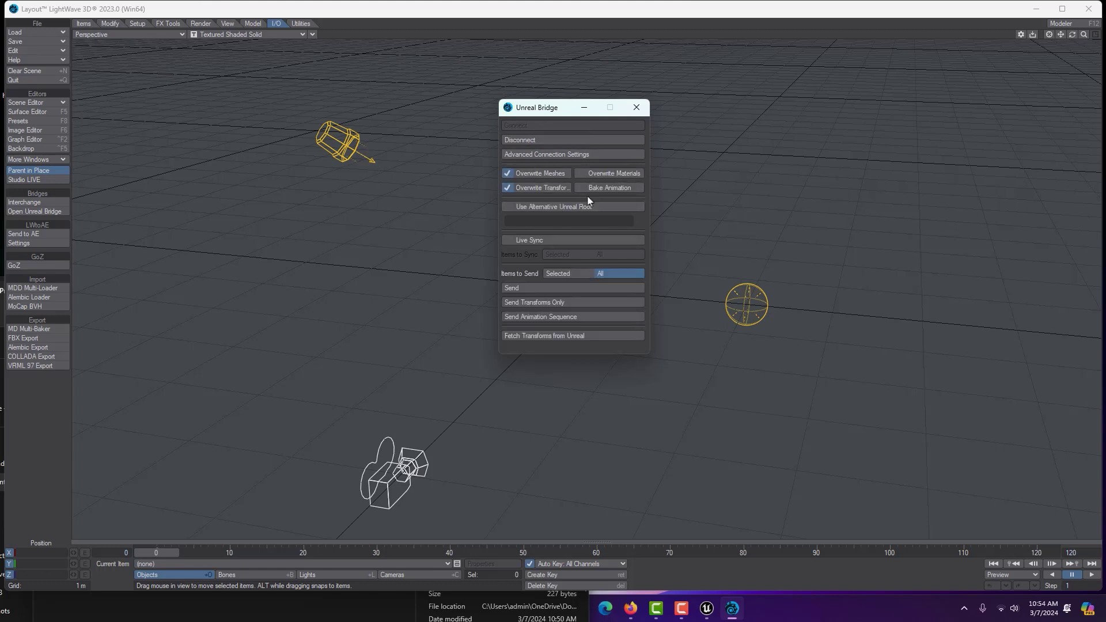